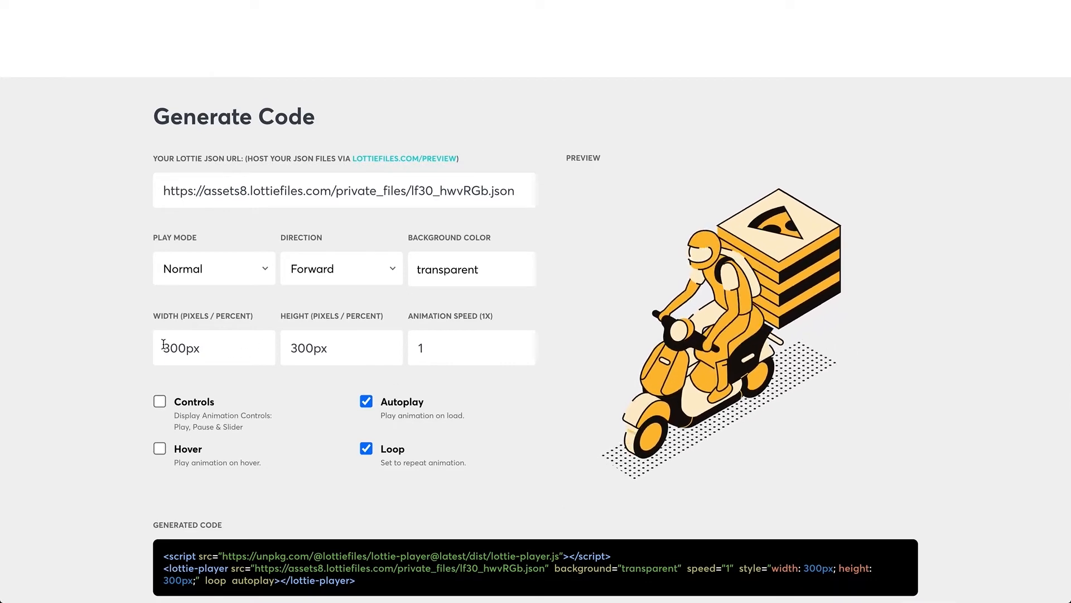
Set the Lottie animation's width and height to 600px and copy the generated embed code.
{"action": "type", "text": "6"}
{"action": "left_click_drag", "start_coordinate": [298, 348], "coordinate": [286, 349]}
{"action": "type", "text": "6"}
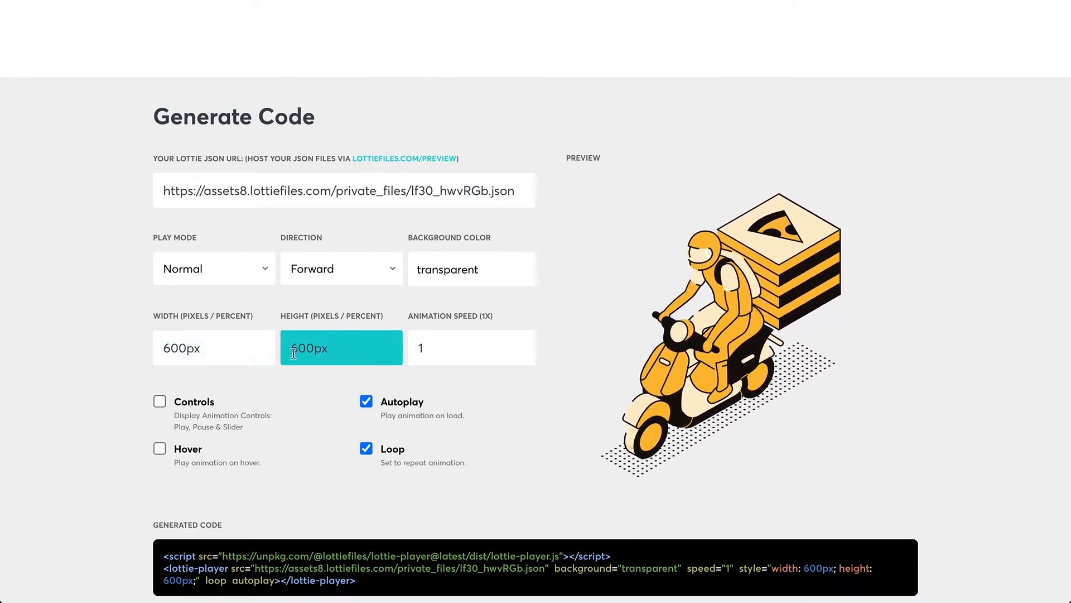
{"action": "scroll", "coordinate": [286, 494], "scroll_direction": "down", "scroll_amount": 3}
{"action": "left_click", "coordinate": [286, 495]}
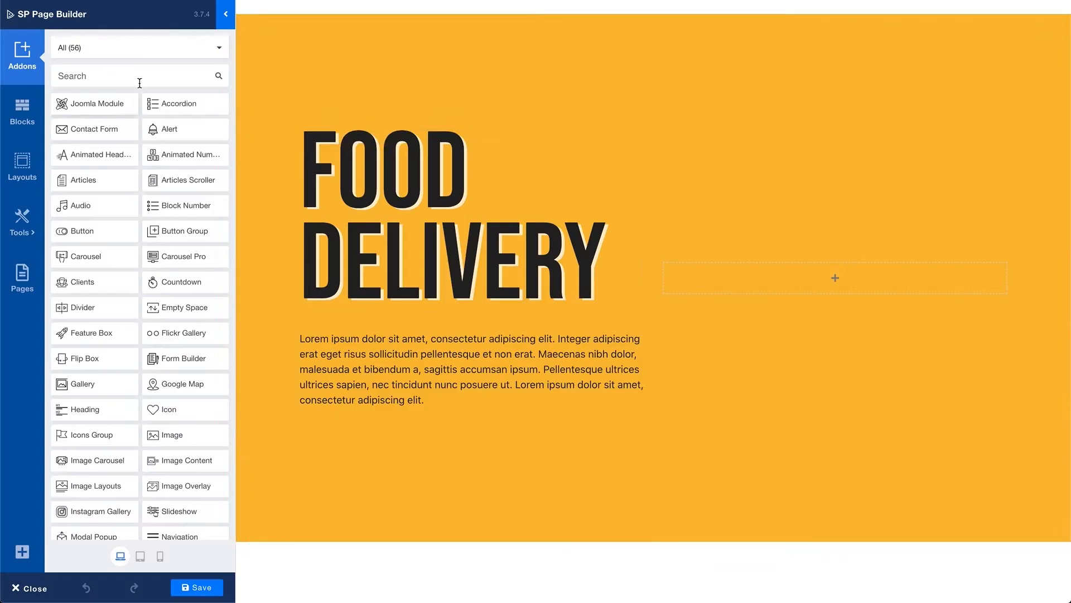
Find the Raw HTML addon and place it in the empty column beside the Food Delivery heading.
{"action": "left_click", "coordinate": [136, 76]}
{"action": "type", "text": "raw"}
{"action": "left_click_drag", "start_coordinate": [89, 104], "coordinate": [758, 280]}
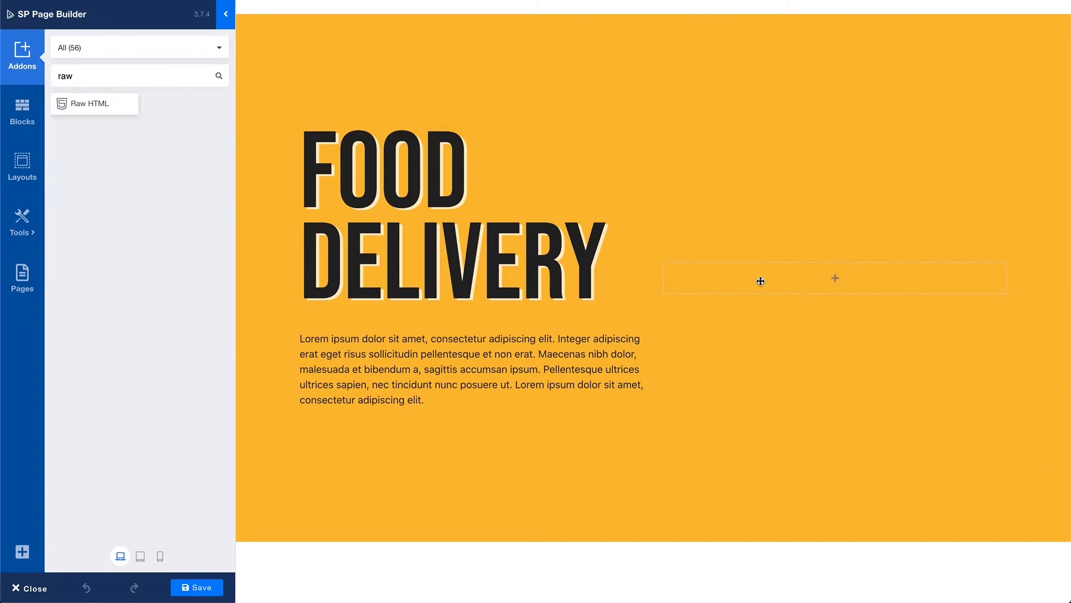
Replace the Raw HTML addon's content with the copied Lottie player code and save the page.
{"action": "left_click", "coordinate": [102, 209]}
{"action": "key", "text": "ctrl+a"}
{"action": "key", "text": "ctrl+v"}
{"action": "left_click", "coordinate": [54, 38]}
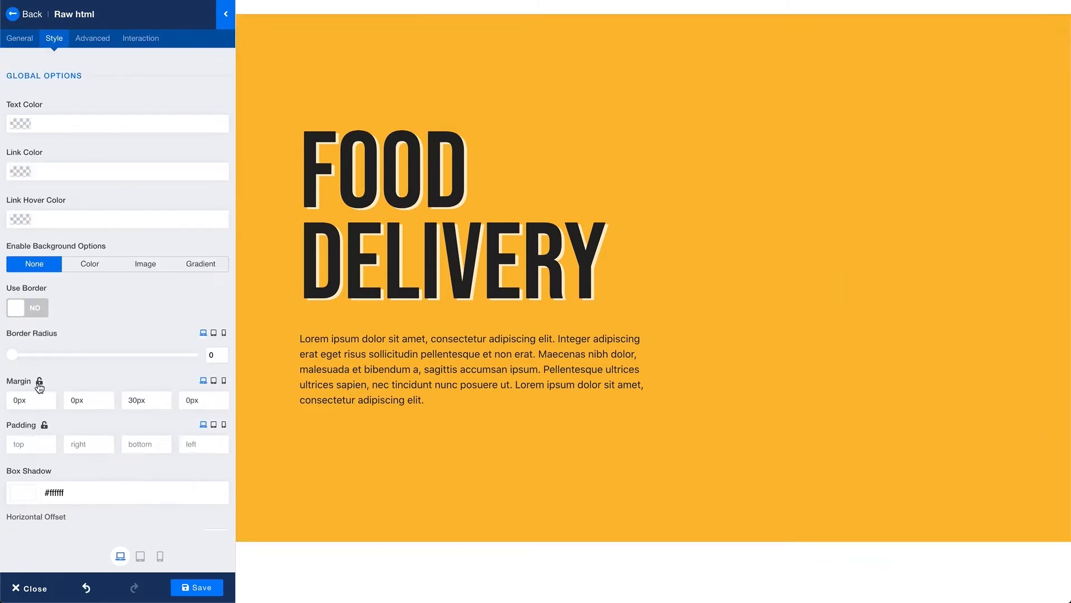
{"action": "left_click", "coordinate": [196, 589]}
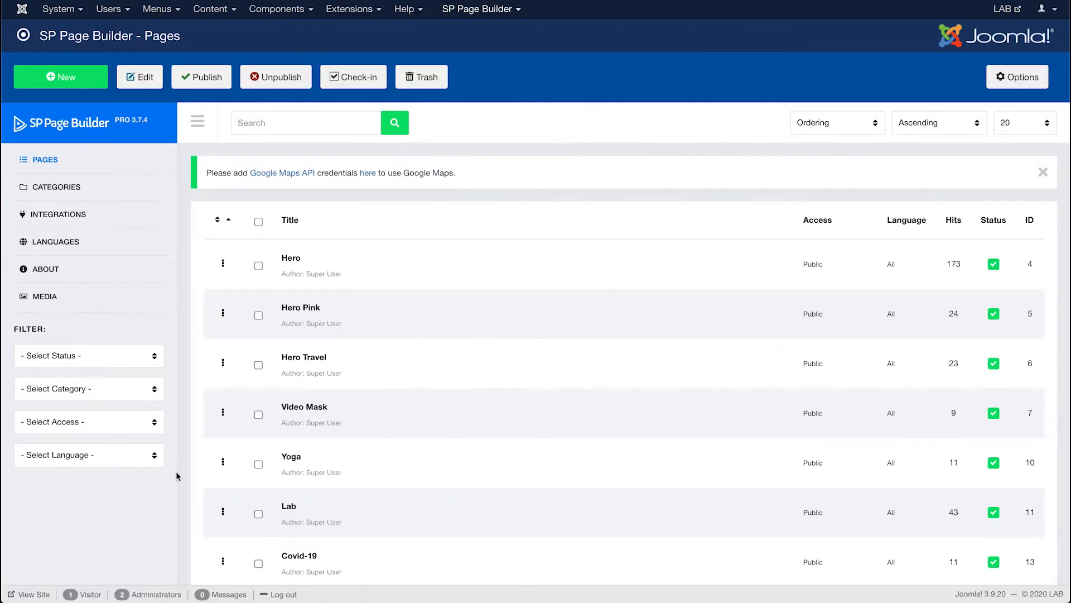
Open the Video Mask page in the frontend editor and show the Healthy Life heading's Interaction settings.
{"action": "mouse_move", "coordinate": [419, 415]}
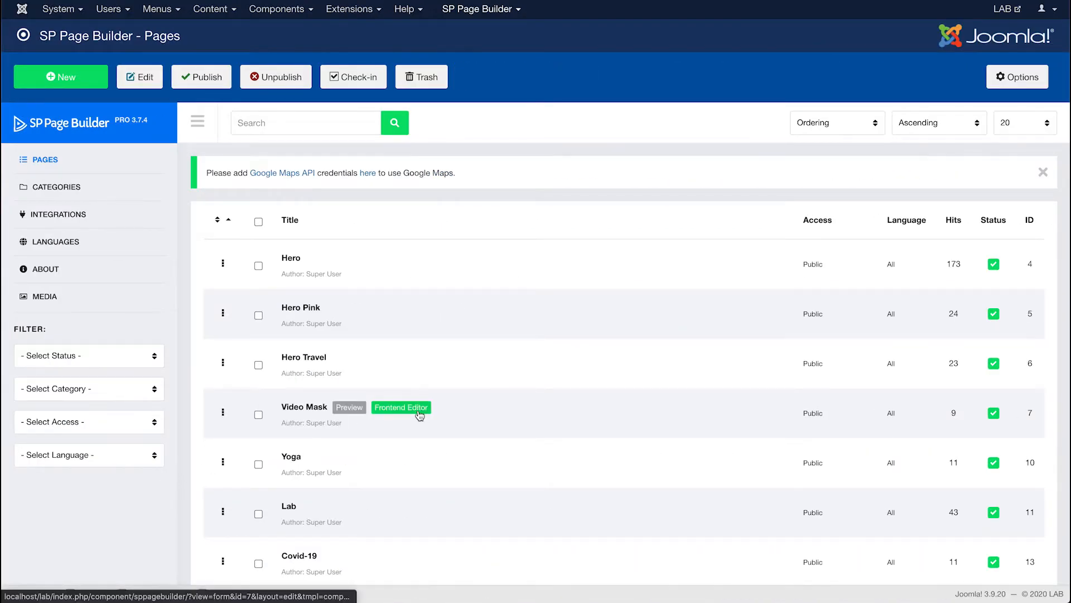
{"action": "left_click", "coordinate": [420, 414]}
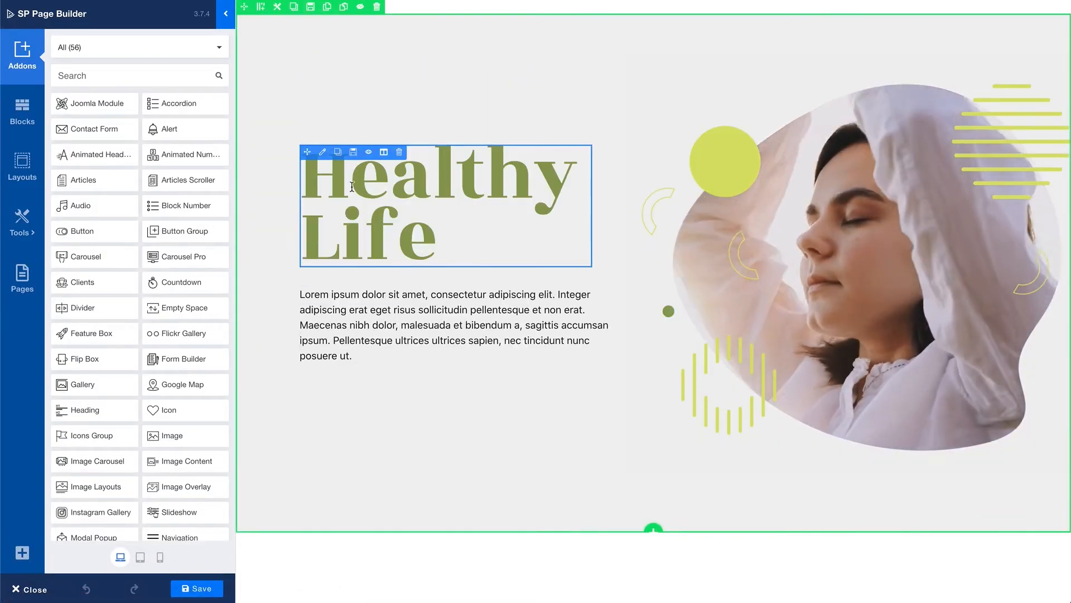
{"action": "left_click", "coordinate": [323, 155]}
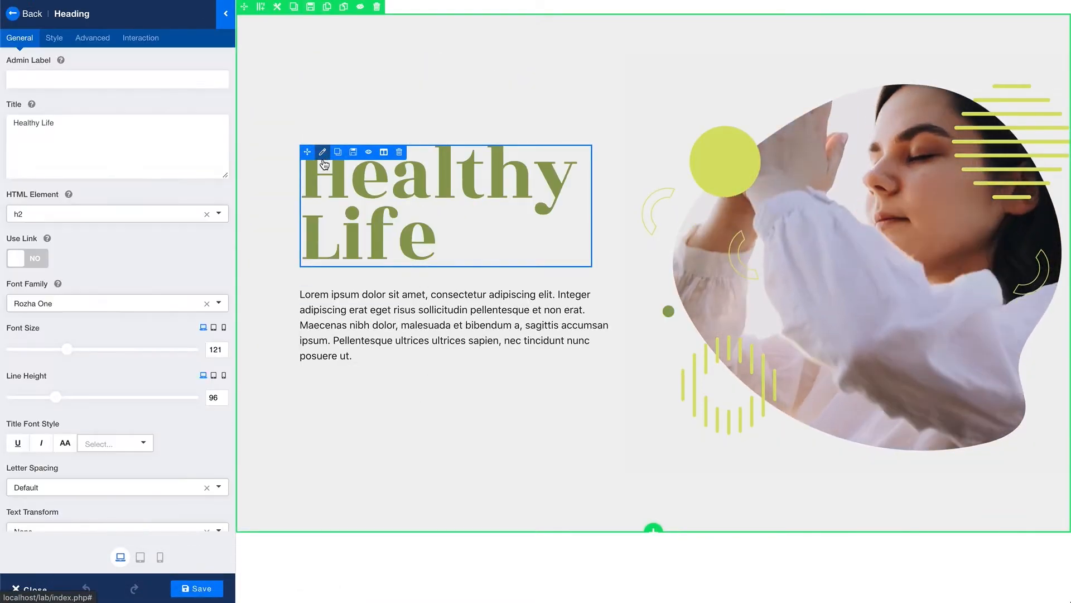
{"action": "left_click", "coordinate": [150, 41]}
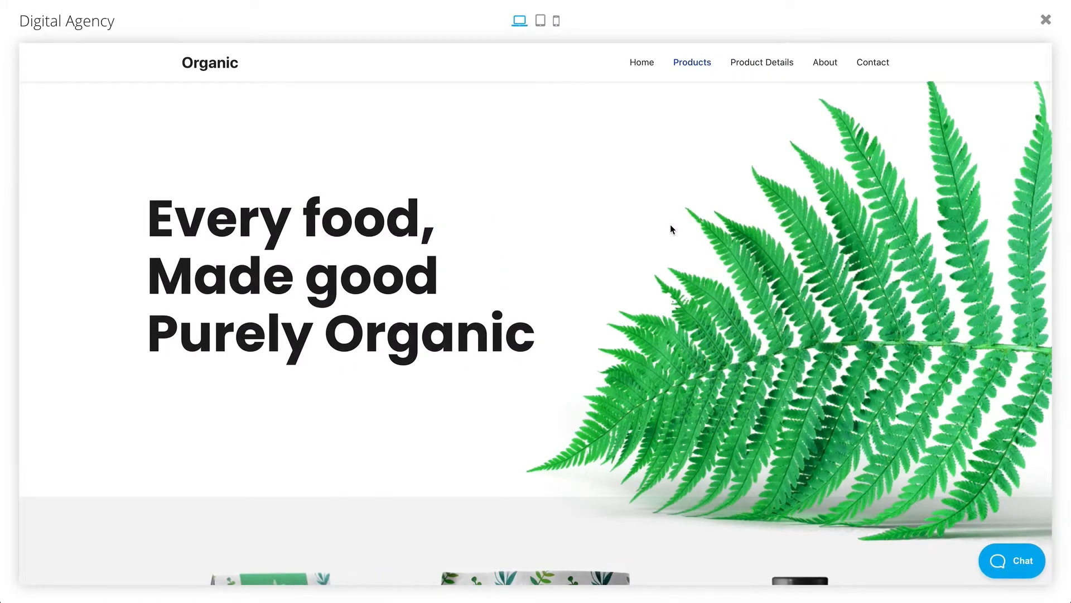
Look through the Organic, smart watch, beauty spa and Ensure template demos, examining their hero sections and page layouts.
{"action": "scroll", "coordinate": [671, 224], "scroll_direction": "down", "scroll_amount": 3}
{"action": "scroll", "coordinate": [670, 225], "scroll_direction": "down", "scroll_amount": 5}
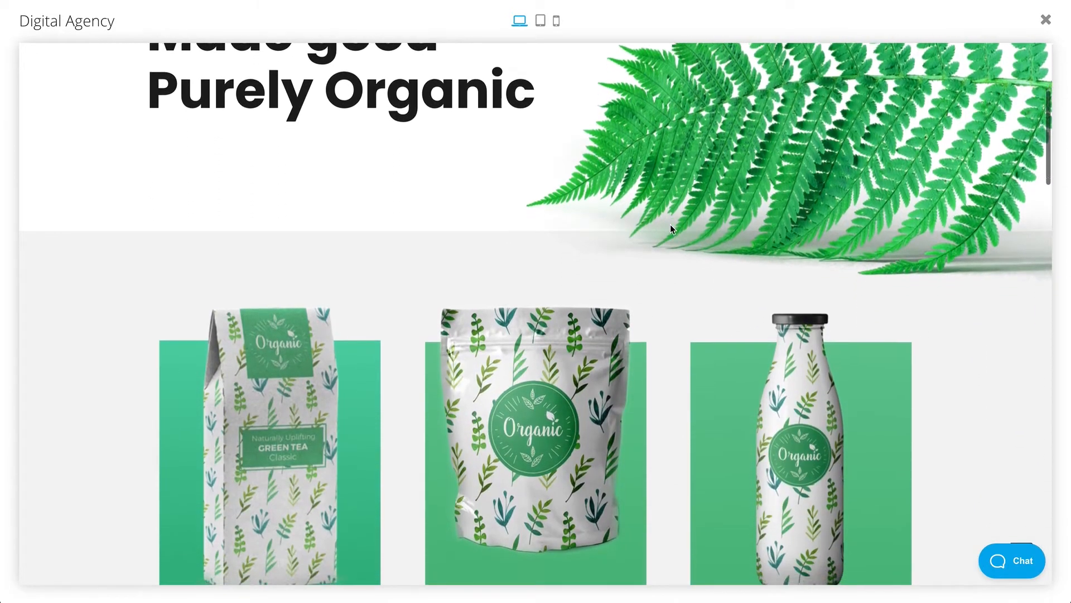
{"action": "scroll", "coordinate": [671, 224], "scroll_direction": "down", "scroll_amount": 7}
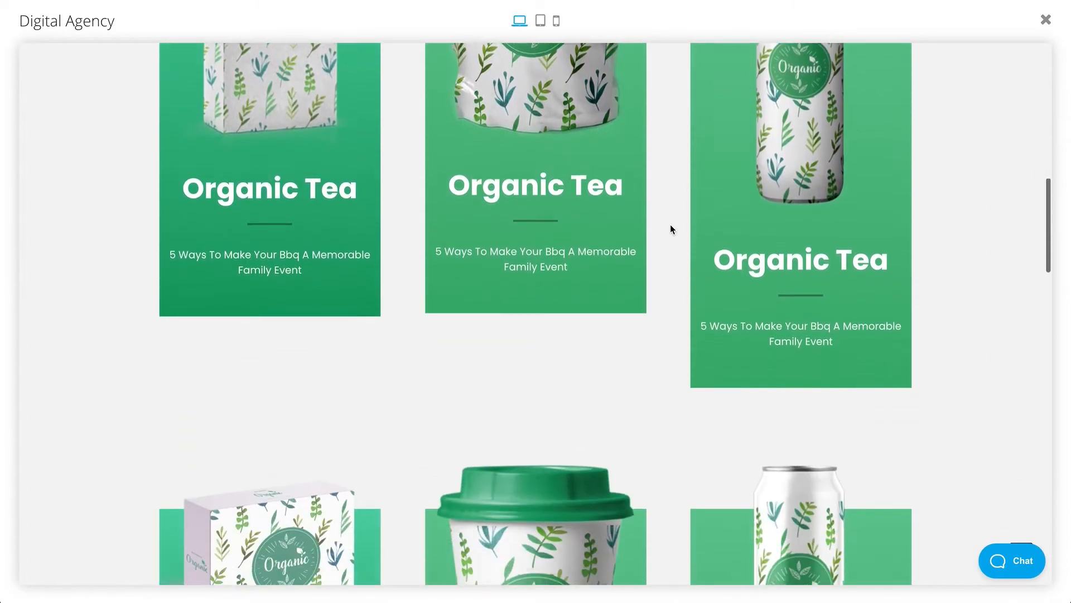
{"action": "scroll", "coordinate": [671, 225], "scroll_direction": "down", "scroll_amount": 1}
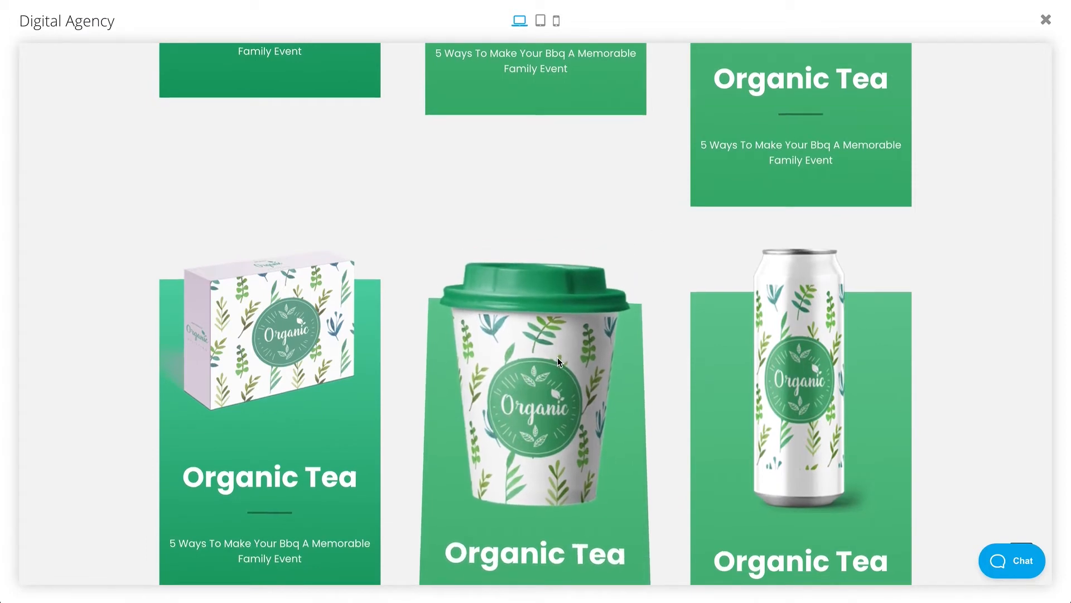
{"action": "scroll", "coordinate": [558, 357], "scroll_direction": "down", "scroll_amount": 2}
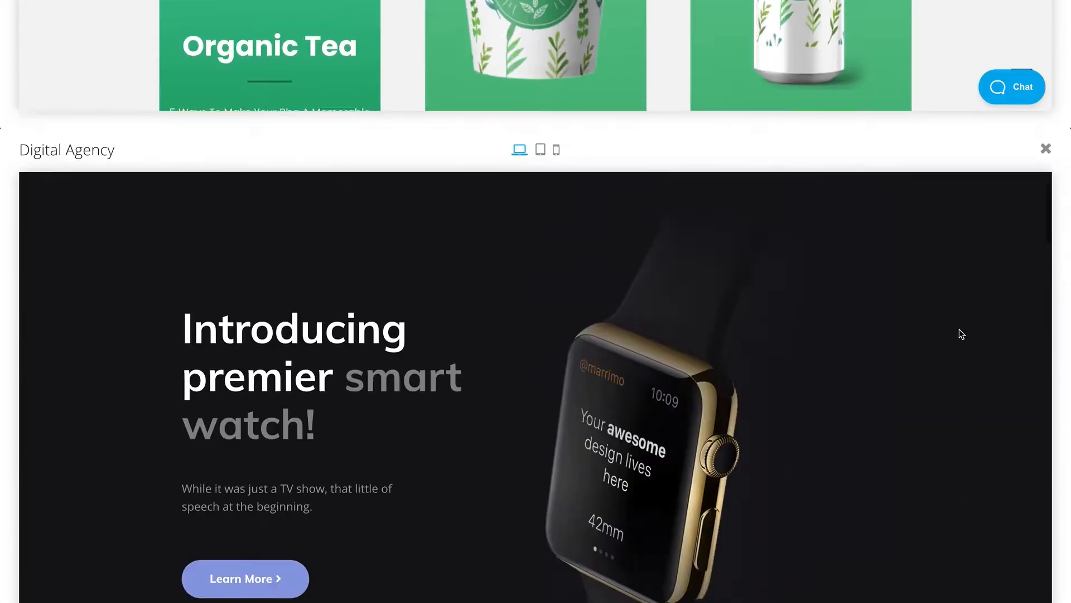
{"action": "scroll", "coordinate": [960, 204], "scroll_direction": "down", "scroll_amount": 5}
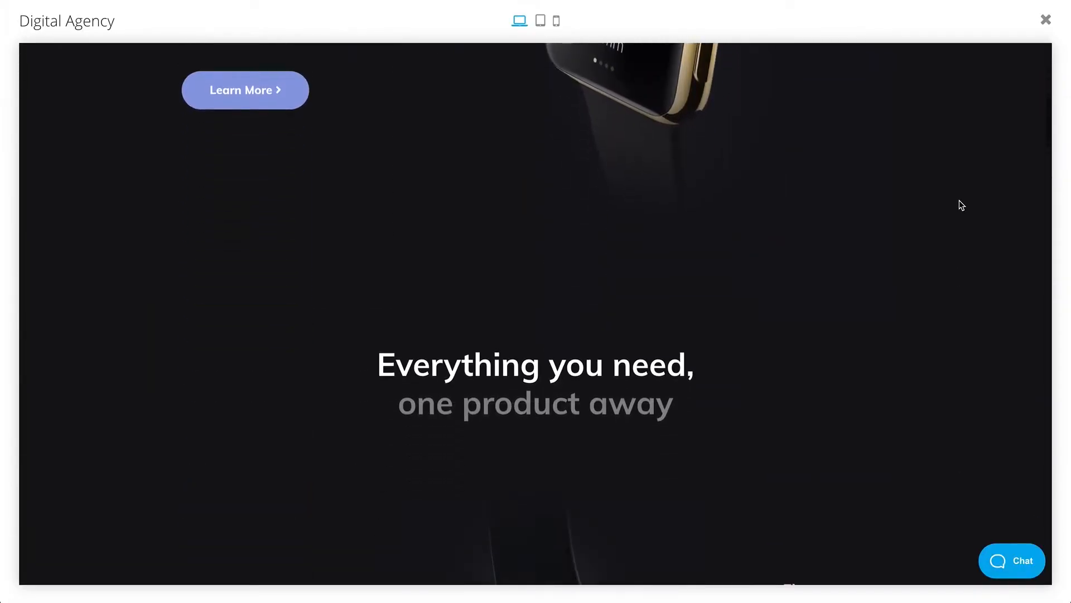
{"action": "scroll", "coordinate": [962, 205], "scroll_direction": "down", "scroll_amount": 6}
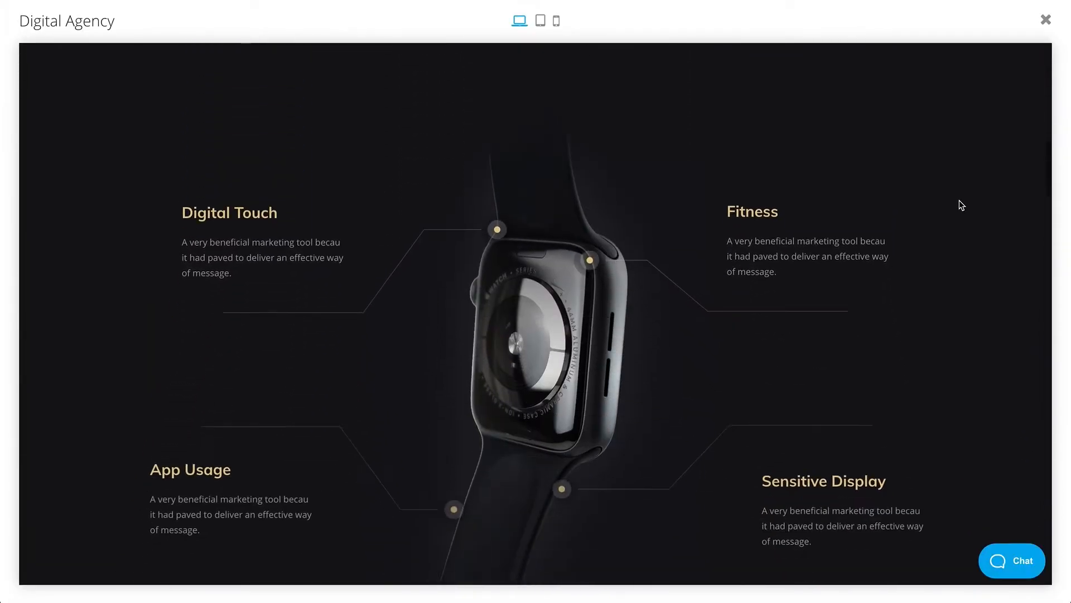
{"action": "scroll", "coordinate": [959, 203], "scroll_direction": "up", "scroll_amount": 3}
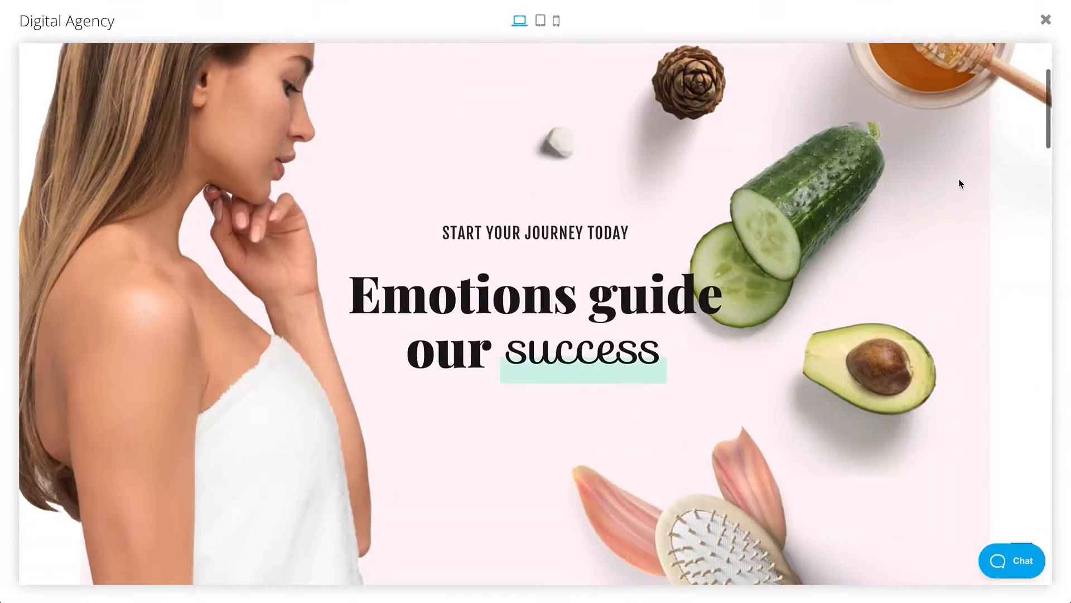
{"action": "scroll", "coordinate": [960, 182], "scroll_direction": "down", "scroll_amount": 4}
{"action": "scroll", "coordinate": [959, 184], "scroll_direction": "down", "scroll_amount": 8}
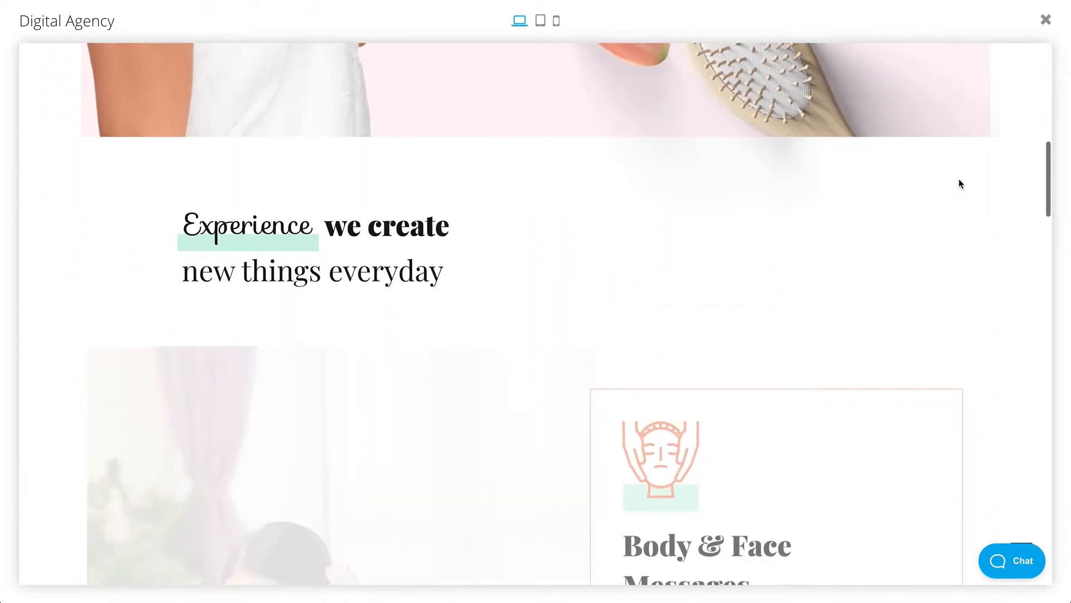
{"action": "scroll", "coordinate": [958, 180], "scroll_direction": "down", "scroll_amount": 6}
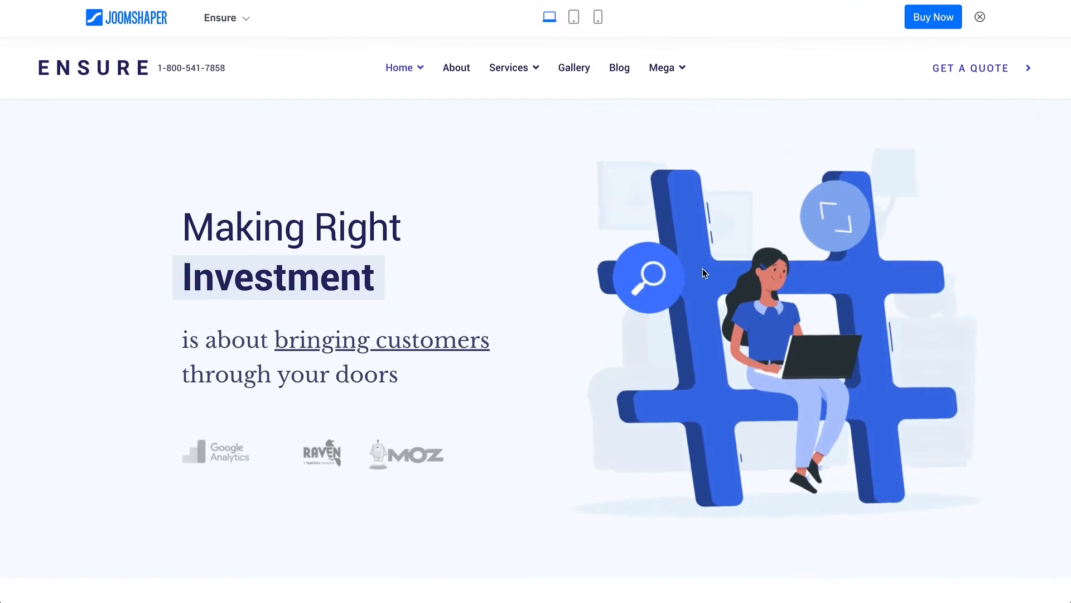
{"action": "scroll", "coordinate": [801, 219], "scroll_direction": "down", "scroll_amount": 1}
{"action": "scroll", "coordinate": [801, 219], "scroll_direction": "down", "scroll_amount": 15}
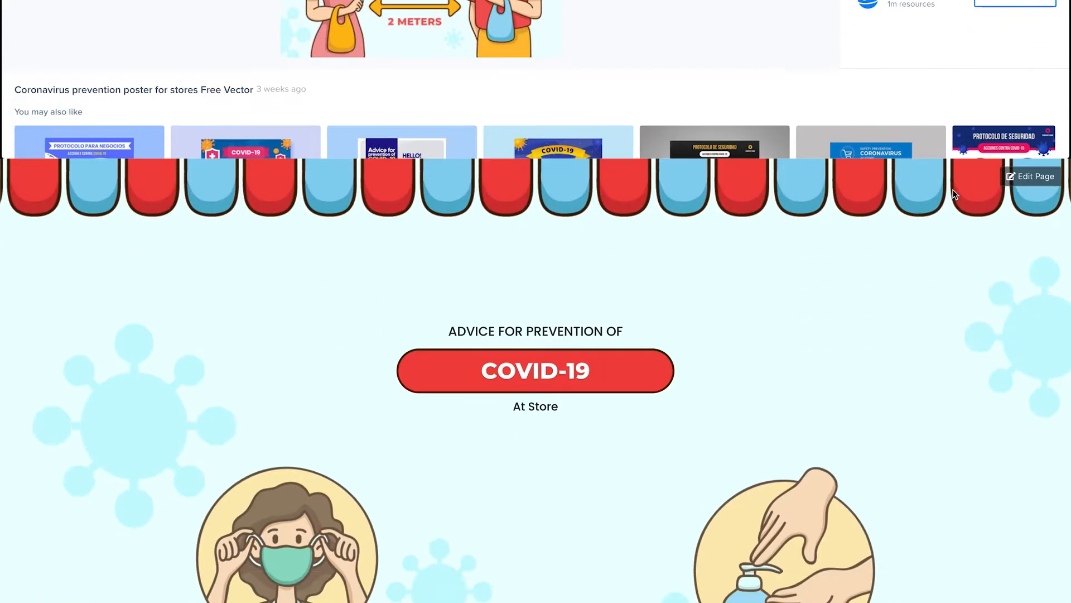
Review the COVID-19 prevention page, from the mask and hand-cleaning advice to the closing slogan.
{"action": "scroll", "coordinate": [953, 31], "scroll_direction": "down", "scroll_amount": 8}
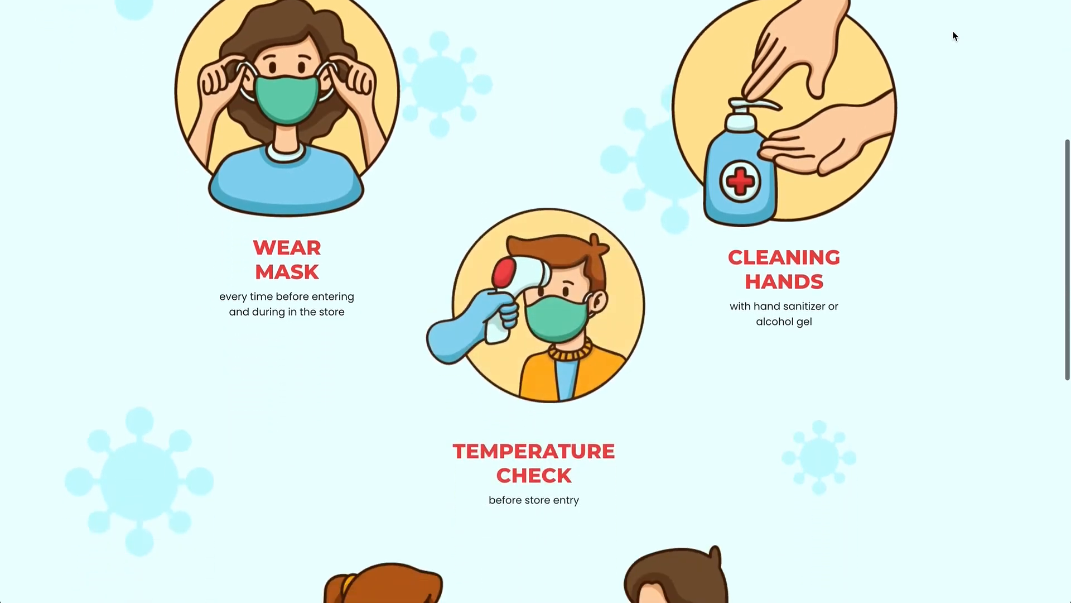
{"action": "scroll", "coordinate": [953, 31], "scroll_direction": "down", "scroll_amount": 5}
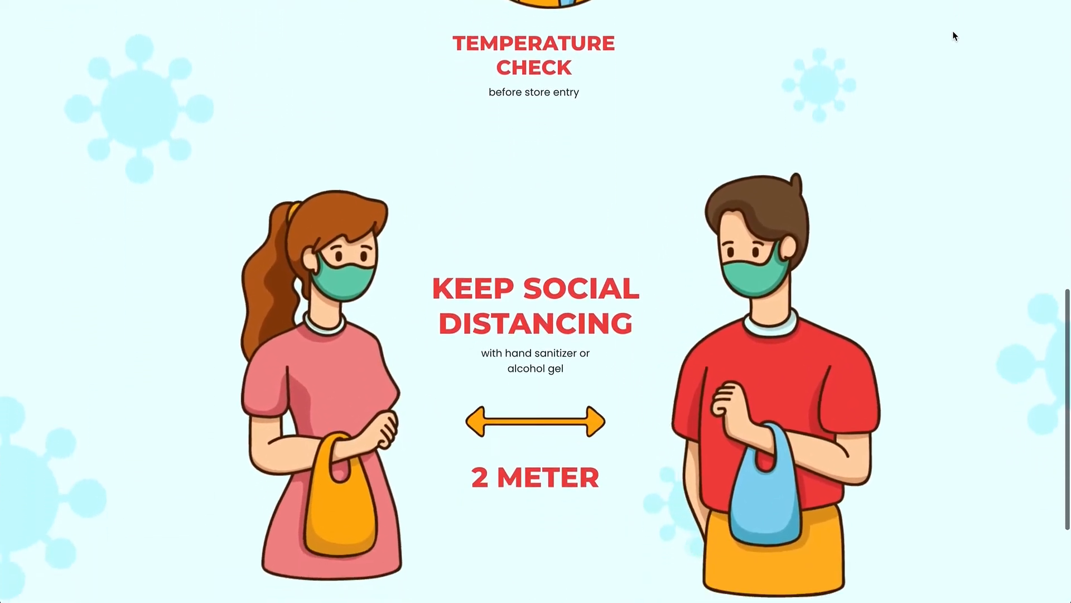
{"action": "scroll", "coordinate": [953, 31], "scroll_direction": "up", "scroll_amount": 5}
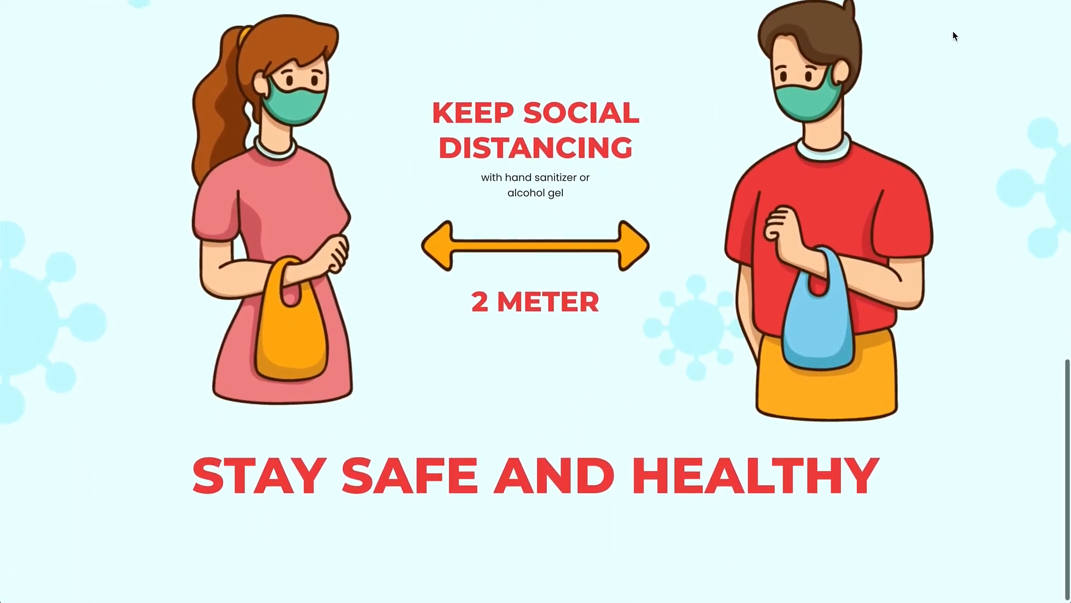
{"action": "scroll", "coordinate": [952, 36], "scroll_direction": "up", "scroll_amount": 3}
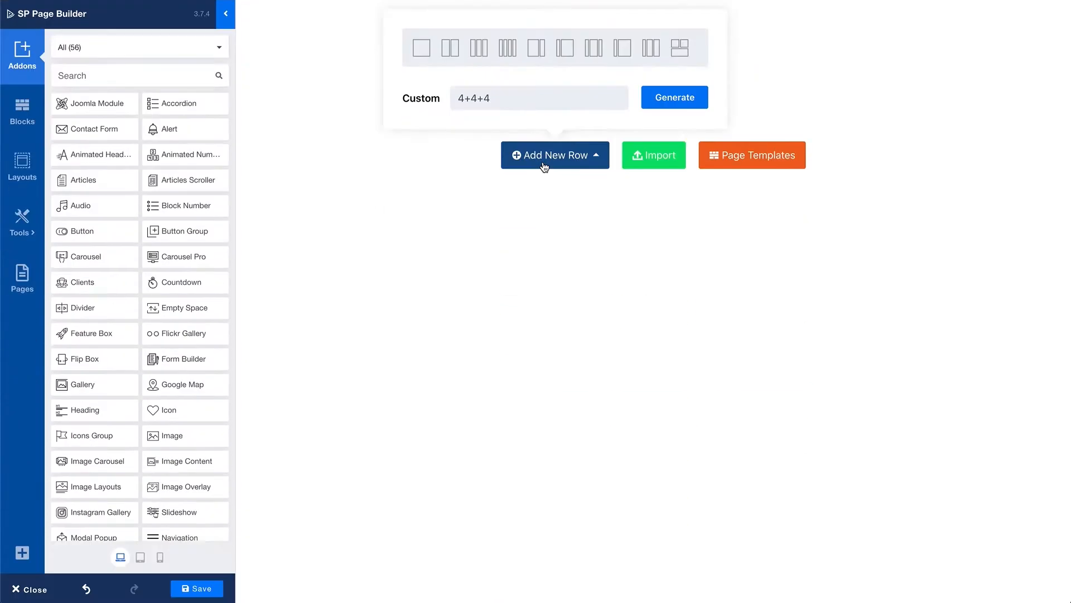
Add a single-column row, make it a fluid row, and set its top padding to 260px.
{"action": "left_click", "coordinate": [421, 63]}
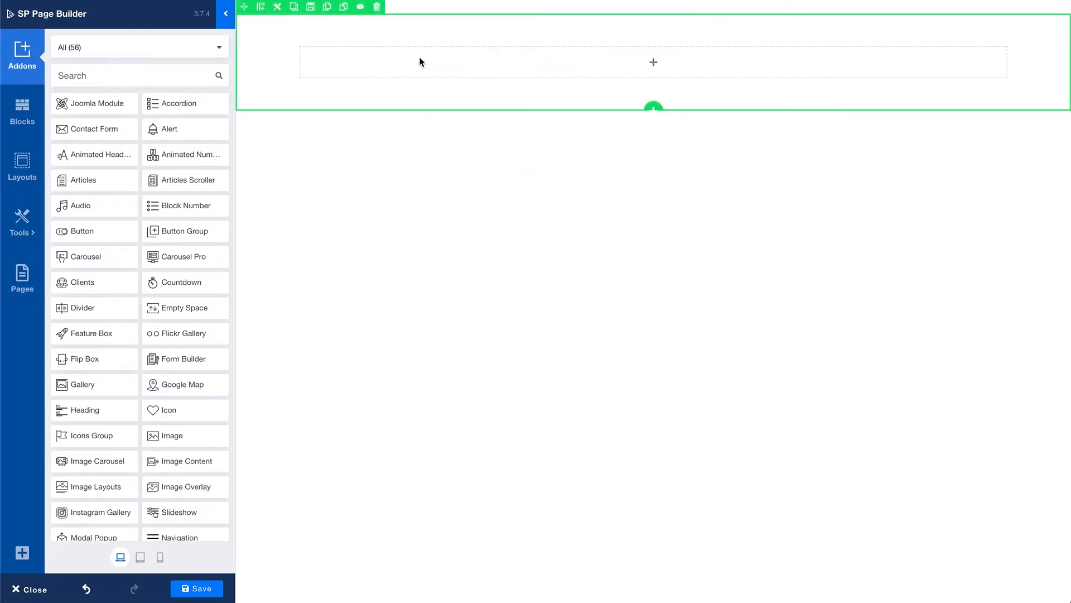
{"action": "left_click", "coordinate": [278, 8]}
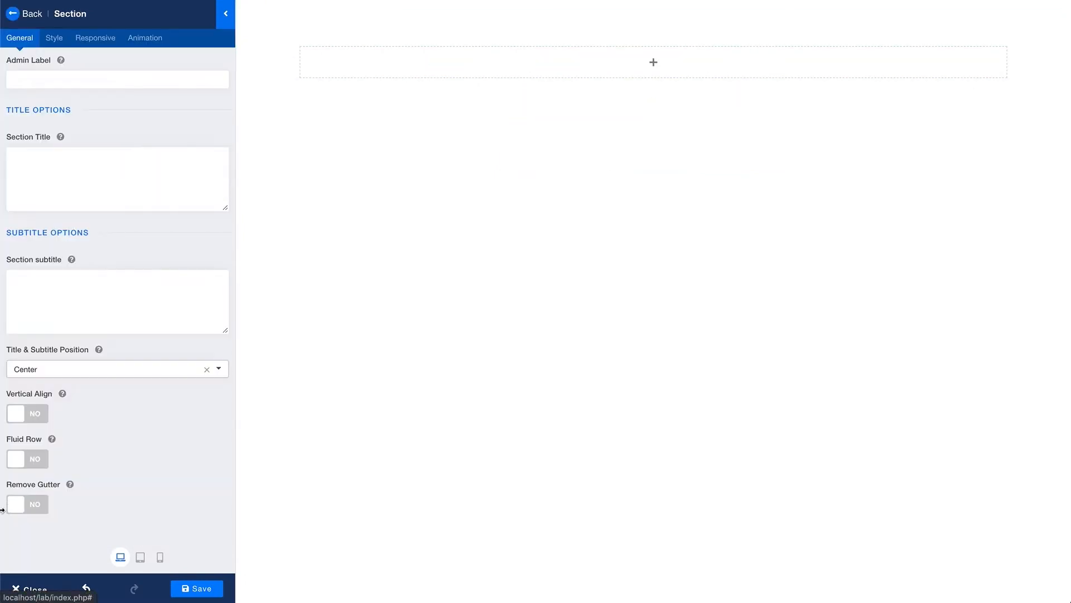
{"action": "left_click", "coordinate": [53, 38]}
{"action": "scroll", "coordinate": [79, 290], "scroll_direction": "down", "scroll_amount": 7}
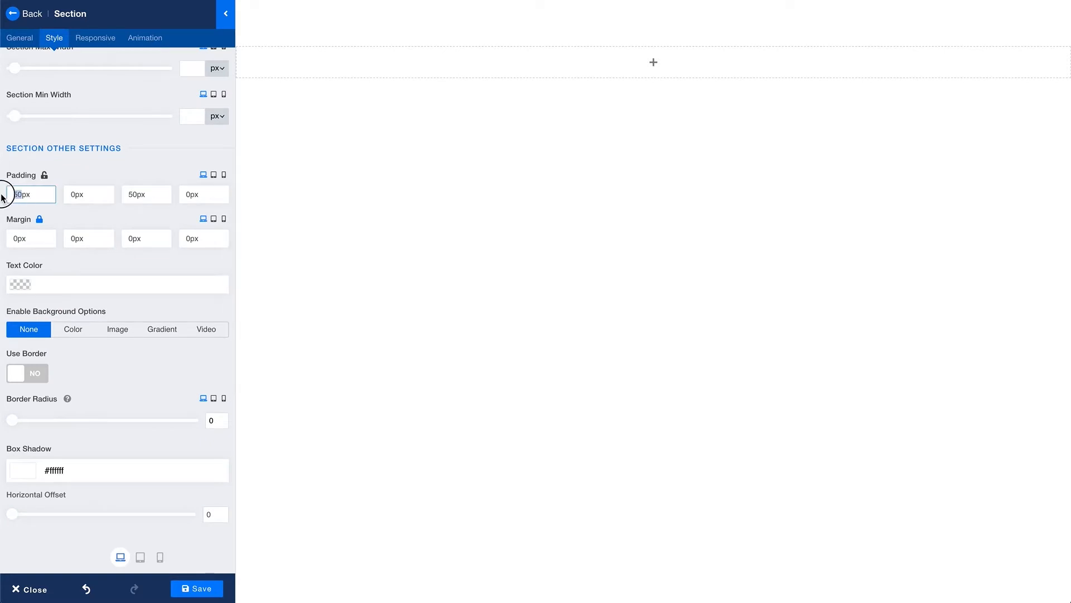
{"action": "type", "text": "6"}
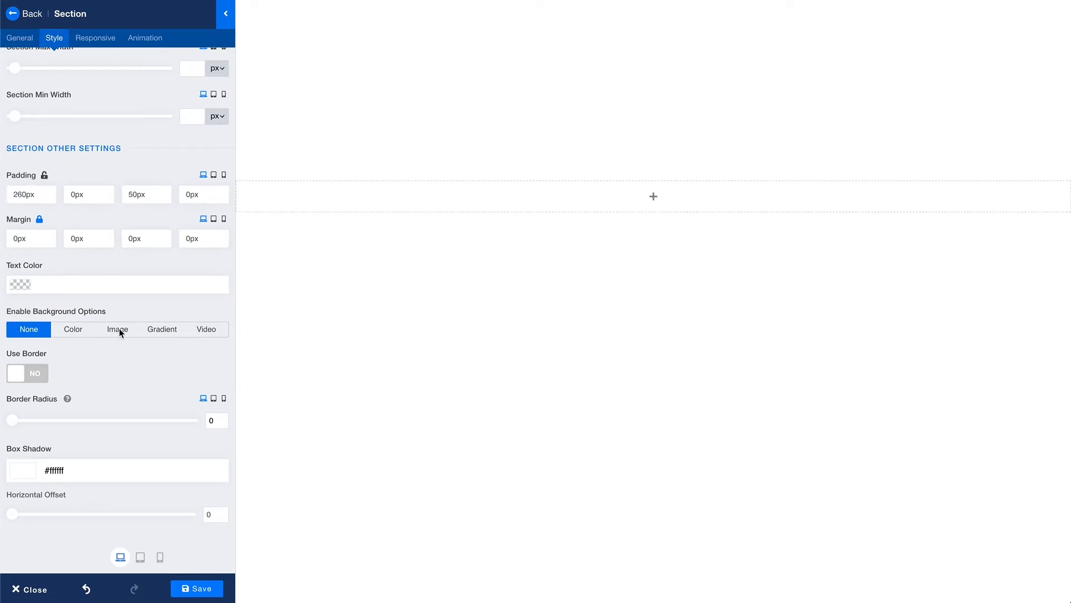
Switch the section's background type to Image and set its background color to #ebffff.
{"action": "left_click", "coordinate": [119, 328]}
{"action": "left_click", "coordinate": [102, 372]}
{"action": "type", "text": "#ebffff"}
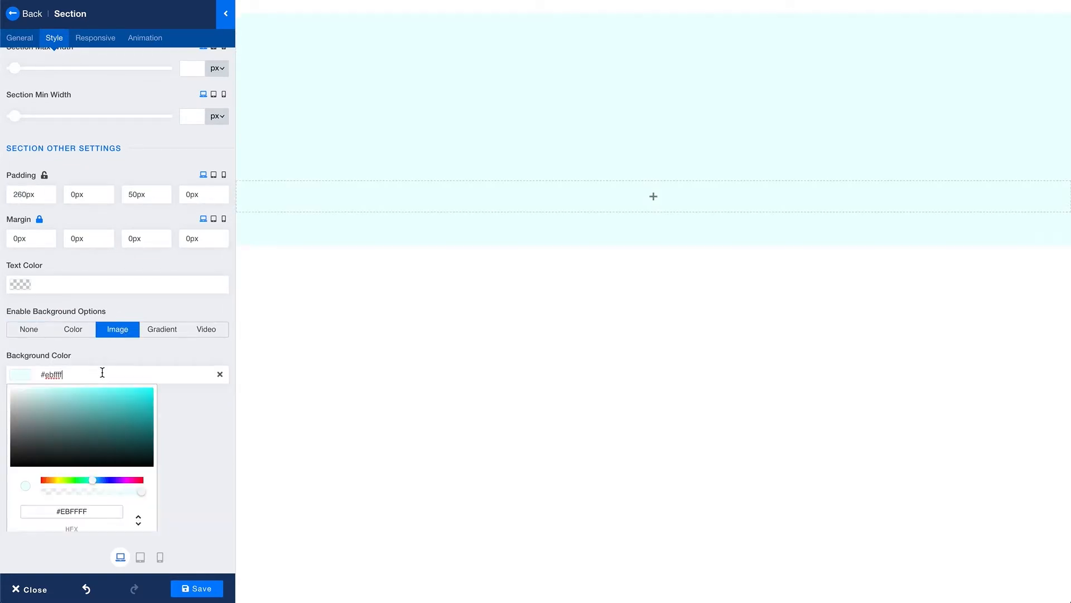
{"action": "left_click", "coordinate": [186, 439]}
Insert top-header.png from the media folders as the section's background image.
{"action": "scroll", "coordinate": [184, 434], "scroll_direction": "down", "scroll_amount": 3}
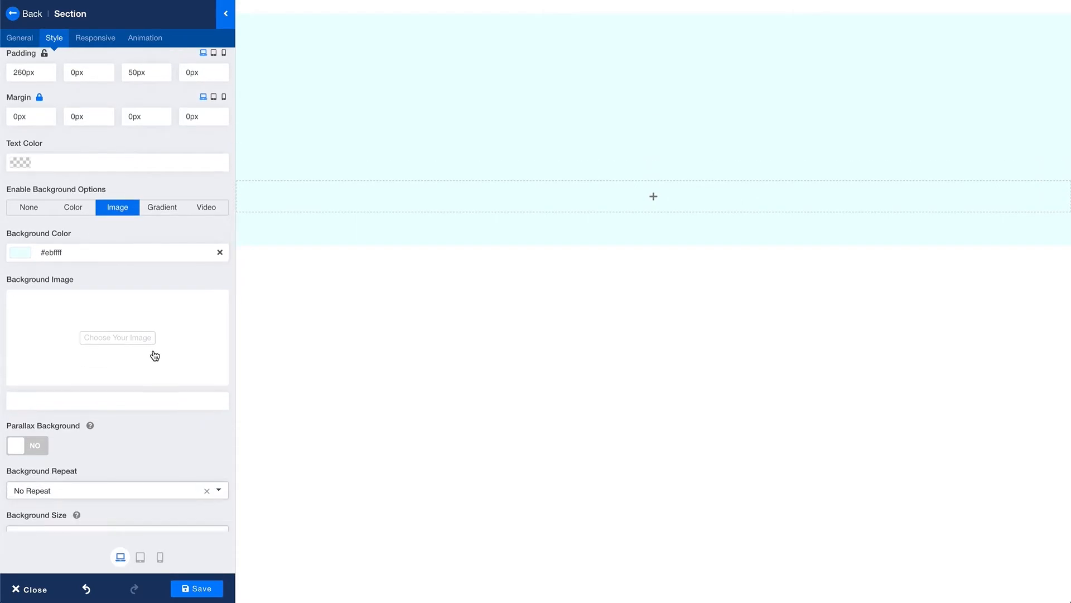
{"action": "left_click", "coordinate": [155, 355]}
{"action": "left_click", "coordinate": [127, 177]}
{"action": "left_click", "coordinate": [975, 281]}
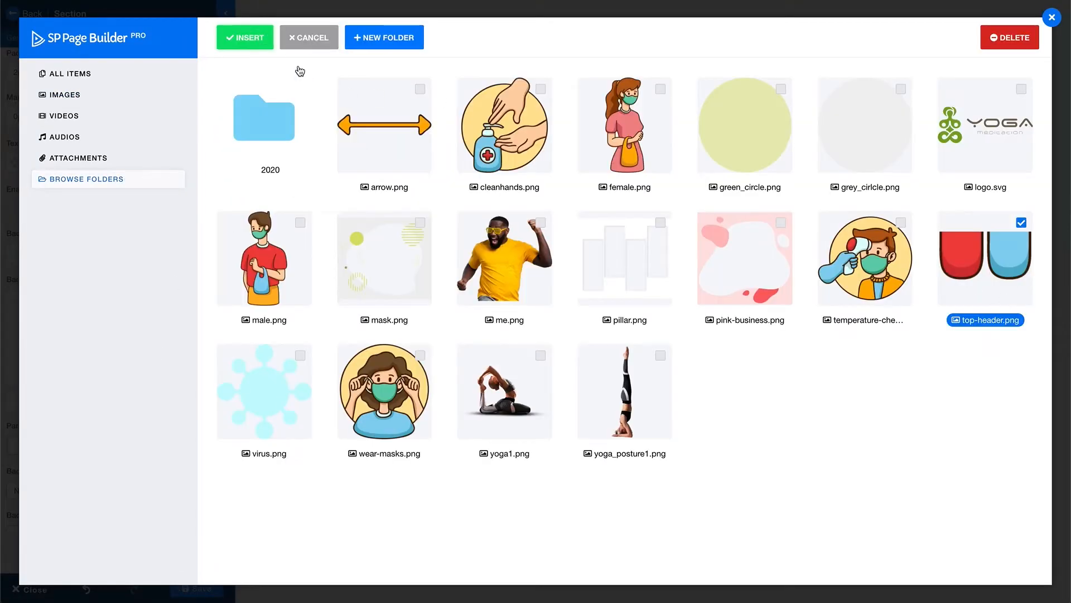
{"action": "left_click", "coordinate": [245, 37]}
Set the background image to Repeat Horizontally, with Inherit size, Scroll attachment and Center Top position, and leave the section settings.
{"action": "scroll", "coordinate": [124, 438], "scroll_direction": "down", "scroll_amount": 1}
{"action": "left_click", "coordinate": [114, 344]}
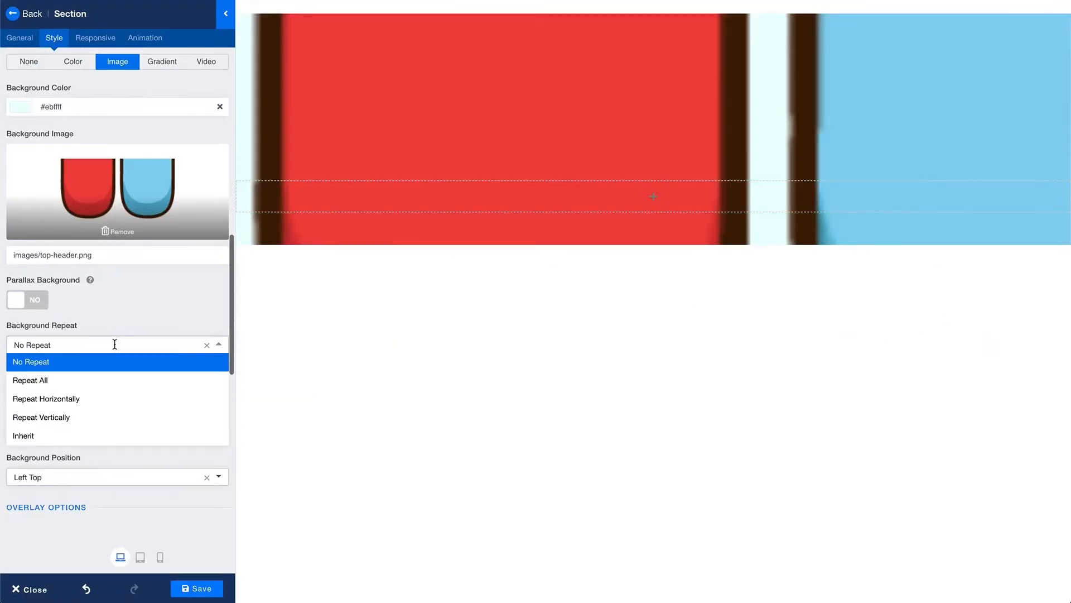
{"action": "left_click", "coordinate": [99, 398]}
{"action": "left_click", "coordinate": [101, 389]}
{"action": "left_click", "coordinate": [89, 443]}
{"action": "left_click", "coordinate": [98, 432]}
{"action": "left_click", "coordinate": [83, 468]}
{"action": "scroll", "coordinate": [105, 387], "scroll_direction": "down", "scroll_amount": 2}
{"action": "left_click", "coordinate": [110, 361]}
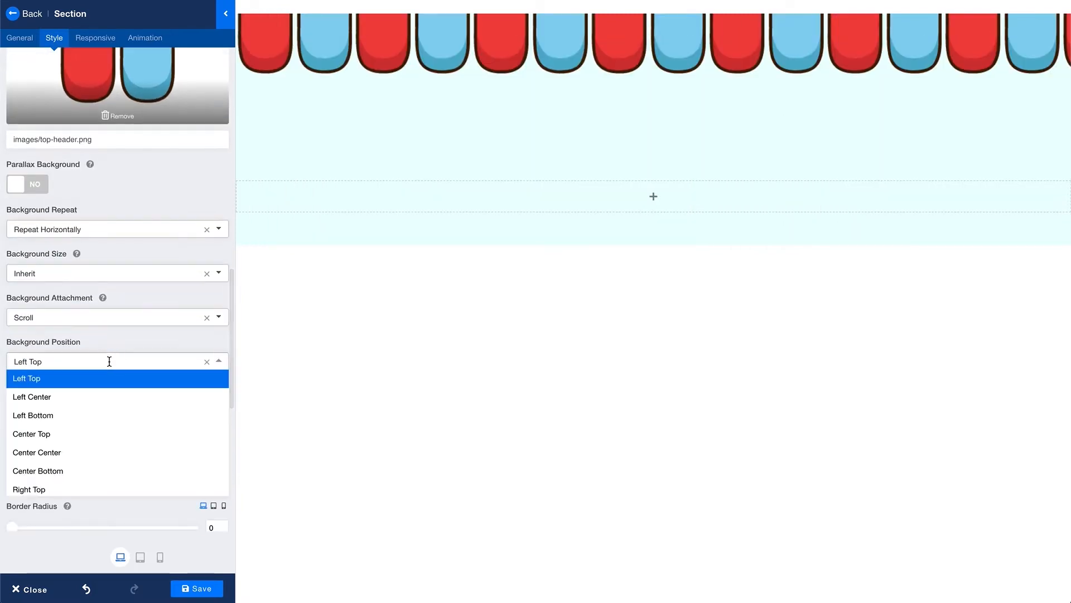
{"action": "left_click", "coordinate": [88, 438]}
{"action": "left_click", "coordinate": [27, 14]}
Find the Heading addon and place it in the new row's empty column.
{"action": "left_click", "coordinate": [91, 75]}
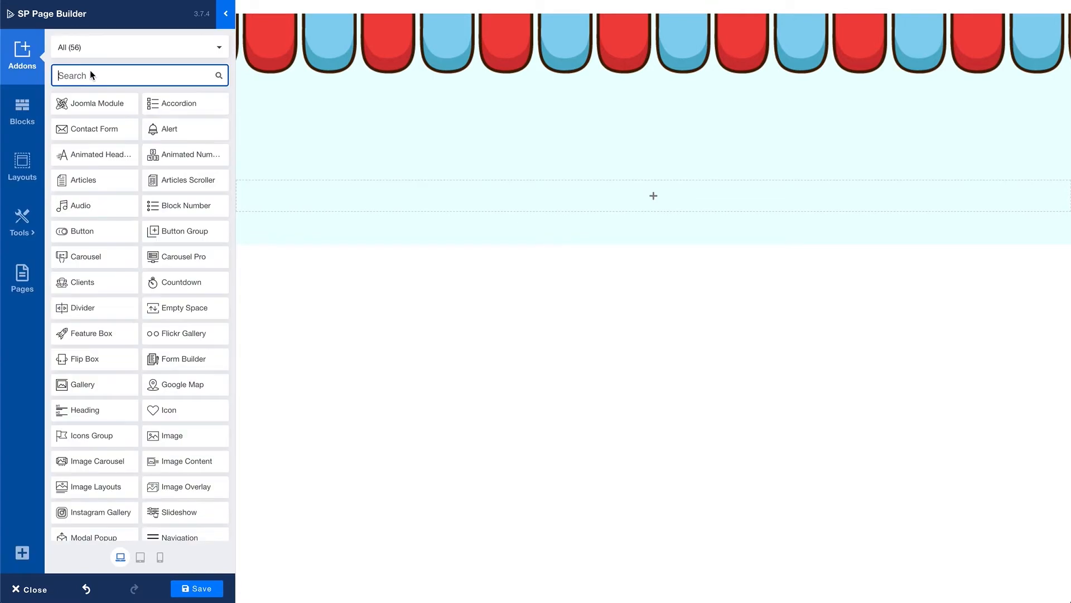
{"action": "type", "text": "he"}
{"action": "left_click_drag", "start_coordinate": [178, 96], "coordinate": [528, 195]}
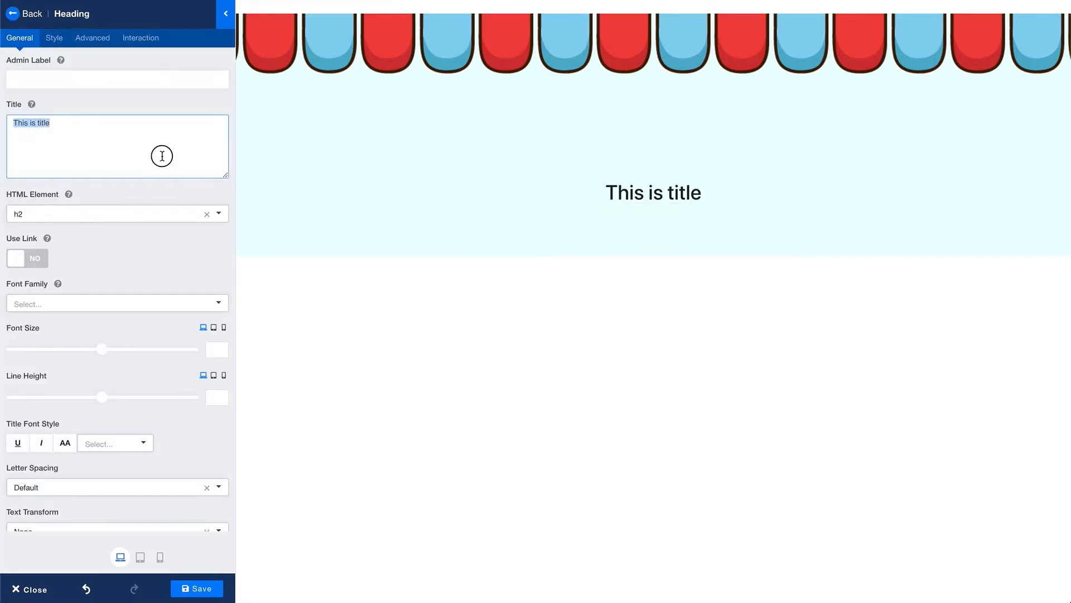
Title the heading "Advice for prevention of" in Poppins at font size 20 with an Uppercase text transform.
{"action": "type", "text": "Advice for prevention of"}
{"action": "left_click", "coordinate": [111, 303]}
{"action": "type", "text": "pop"}
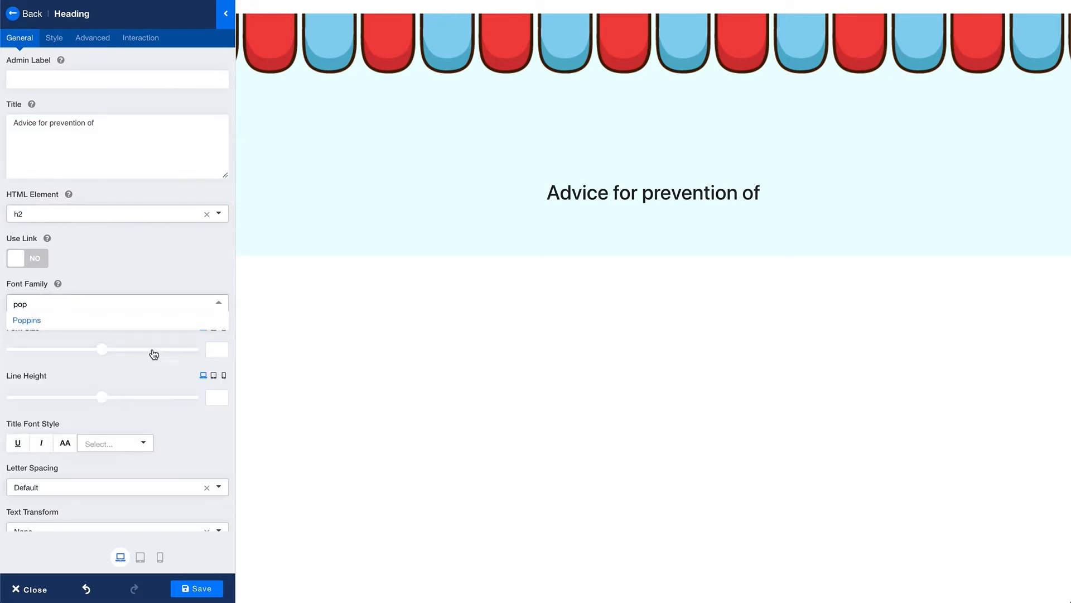
{"action": "left_click", "coordinate": [156, 326]}
{"action": "left_click", "coordinate": [211, 348]}
{"action": "type", "text": "20"}
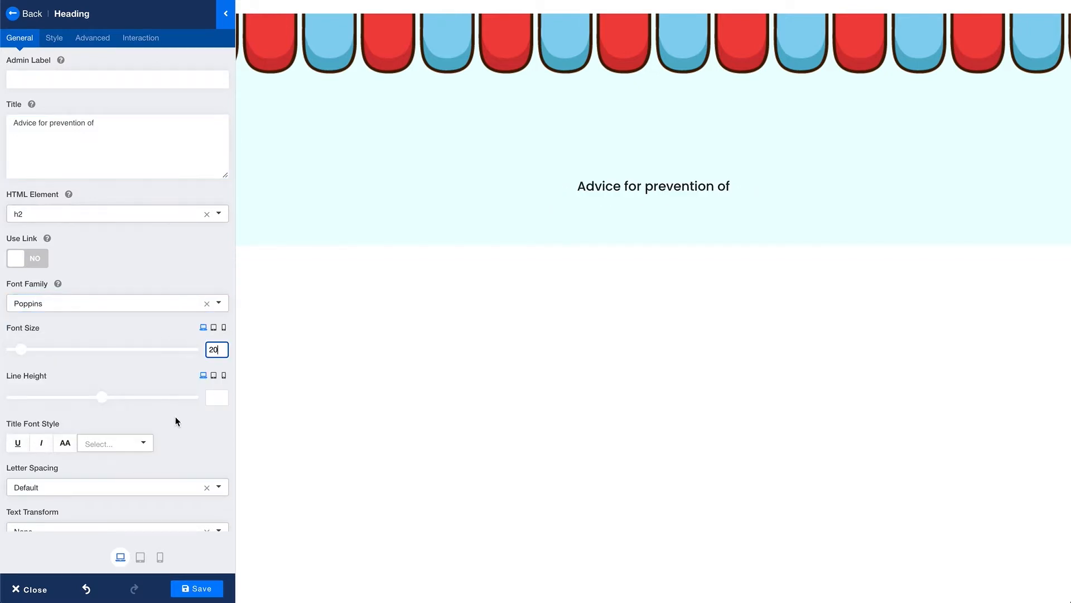
{"action": "scroll", "coordinate": [175, 416], "scroll_direction": "down", "scroll_amount": 3}
{"action": "left_click", "coordinate": [133, 371]}
{"action": "left_click", "coordinate": [180, 312]}
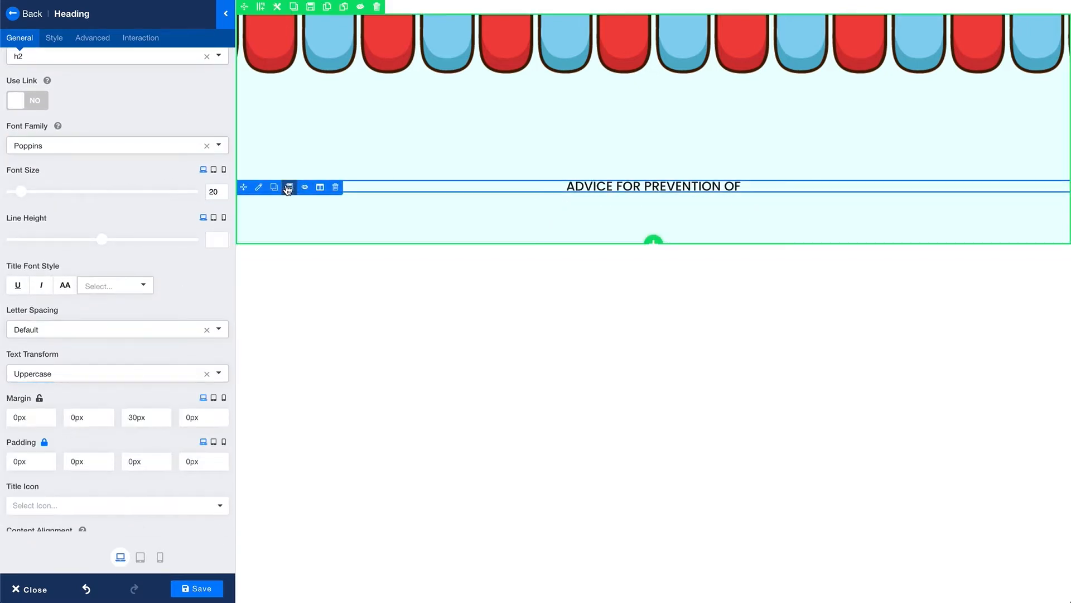
Duplicate the "Advice for prevention of" heading and retitle the copy COVID-19.
{"action": "left_click", "coordinate": [275, 188]}
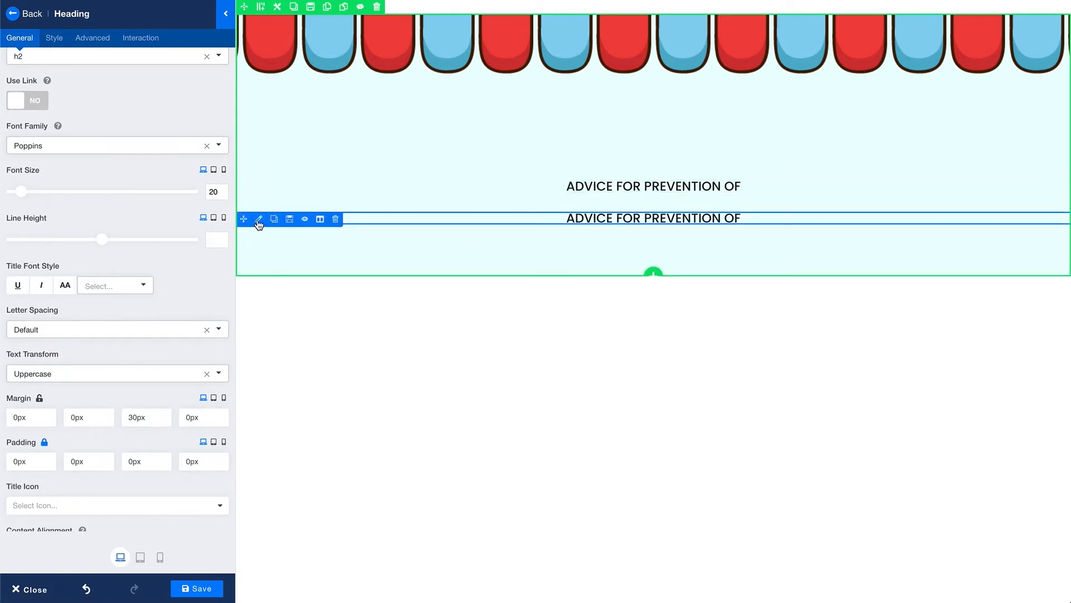
{"action": "left_click", "coordinate": [257, 219]}
{"action": "type", "text": "COVID-19"}
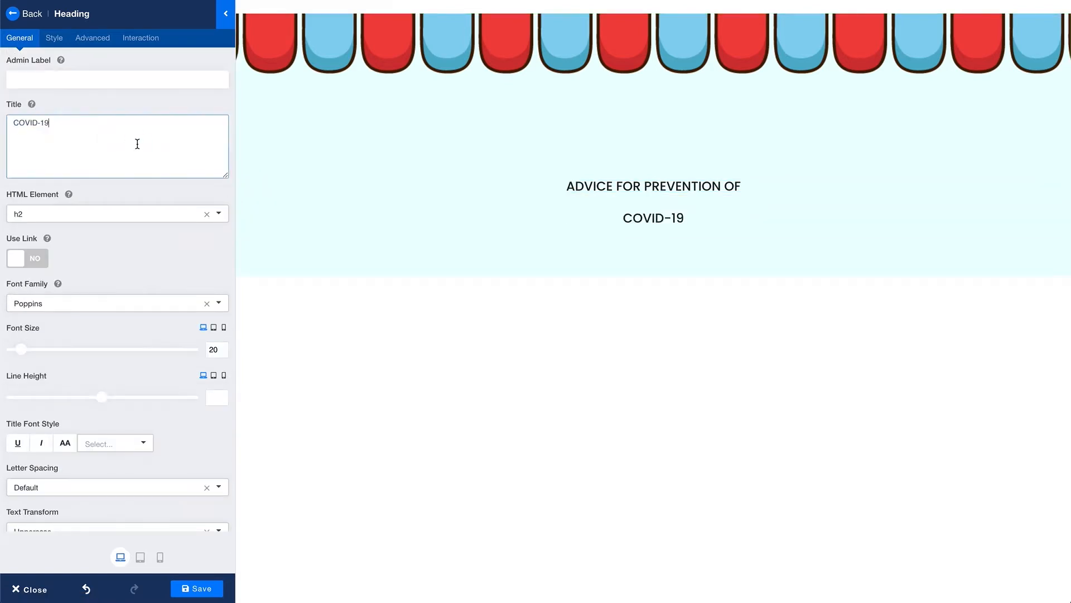
Style the COVID-19 heading's text with the Montserrat font, size 35, in Extra Bold.
{"action": "left_click", "coordinate": [174, 307]}
{"action": "left_click", "coordinate": [102, 352]}
{"action": "double_click", "coordinate": [217, 350]}
{"action": "type", "text": "35"}
{"action": "scroll", "coordinate": [116, 395], "scroll_direction": "down", "scroll_amount": 1}
{"action": "left_click", "coordinate": [120, 382]}
{"action": "scroll", "coordinate": [111, 430], "scroll_direction": "down", "scroll_amount": 2}
{"action": "left_click", "coordinate": [106, 490]}
Set the COVID-19 heading's text color to #ffffff and its background color to #ef4341.
{"action": "left_click", "coordinate": [55, 37]}
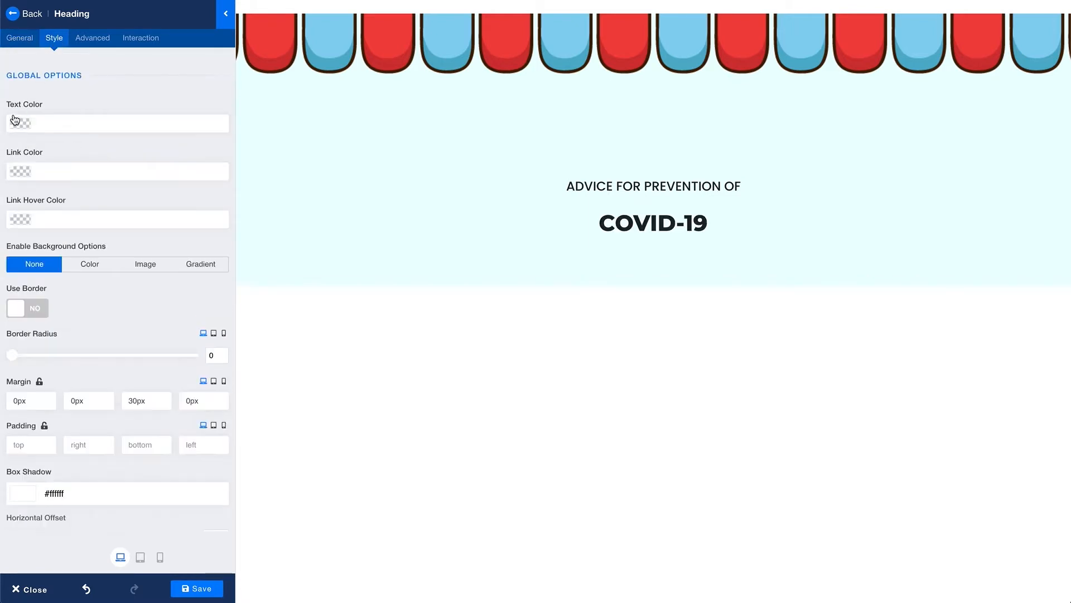
{"action": "left_click", "coordinate": [20, 122]}
{"action": "left_click_drag", "start_coordinate": [46, 167], "coordinate": [9, 132]}
{"action": "left_click", "coordinate": [196, 144]}
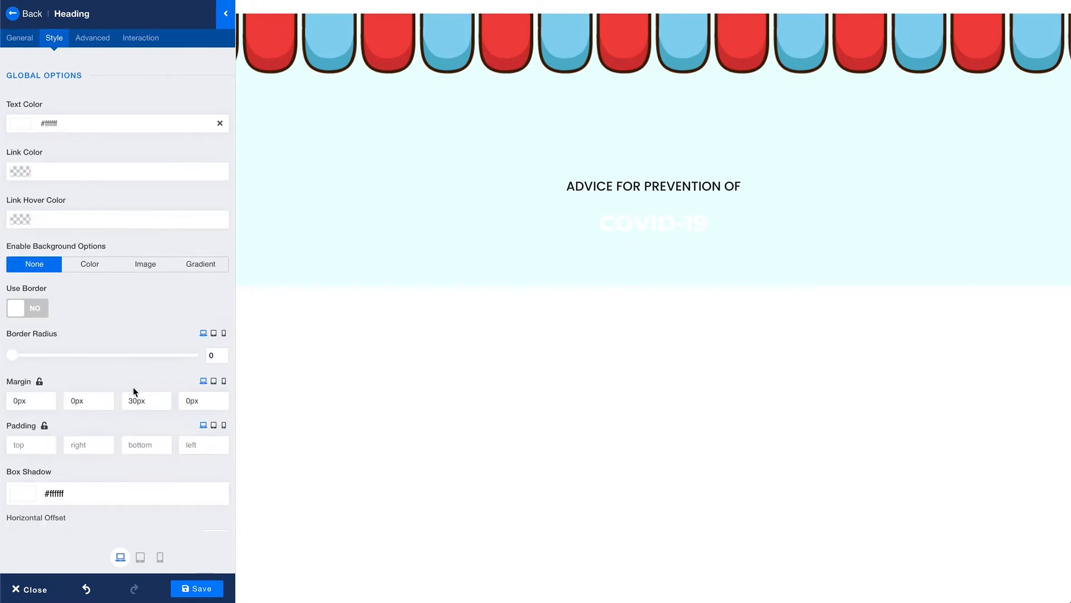
{"action": "left_click", "coordinate": [90, 264]}
{"action": "left_click", "coordinate": [126, 309]}
{"action": "type", "text": "#ef4341"}
{"action": "left_click", "coordinate": [123, 290]}
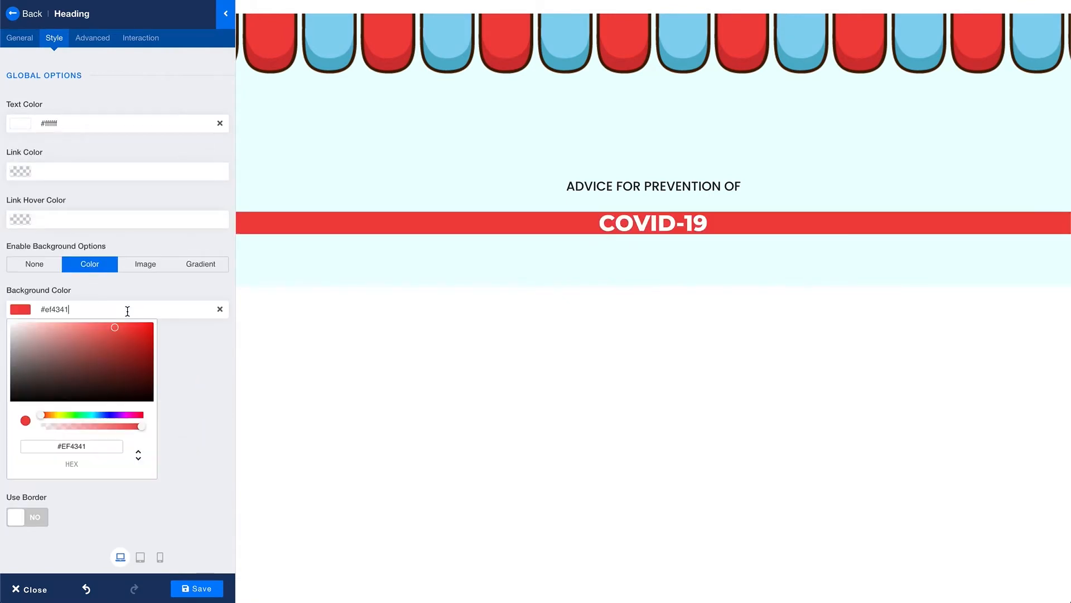
Give the COVID-19 heading a Solid border of width 3, color #421d03 and radius 50.
{"action": "left_click", "coordinate": [22, 361]}
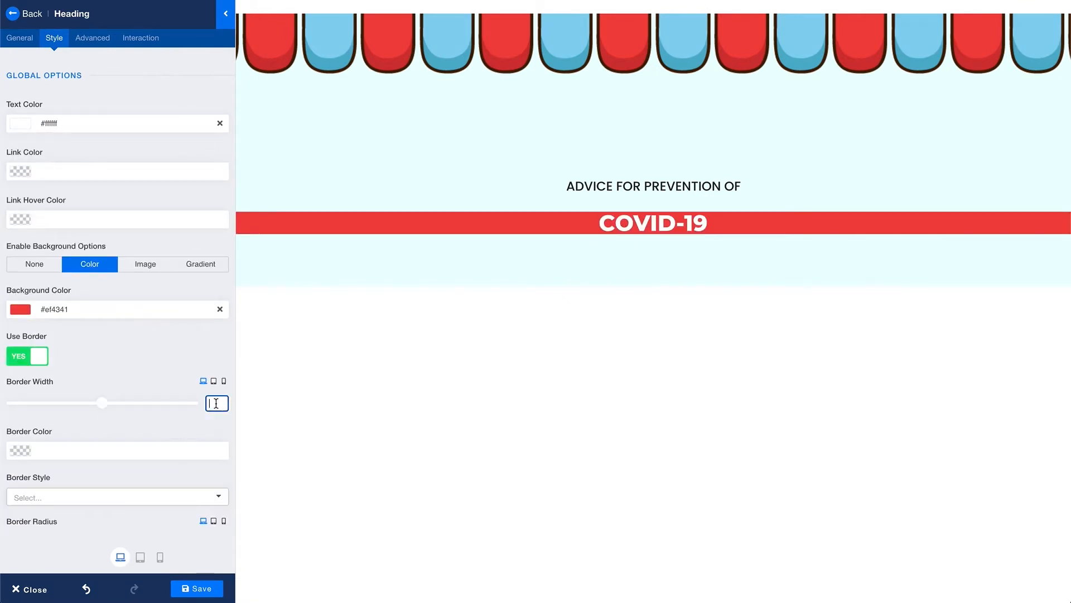
{"action": "left_click", "coordinate": [88, 450]}
{"action": "type", "text": "#421d03"}
{"action": "scroll", "coordinate": [131, 332], "scroll_direction": "down", "scroll_amount": 3}
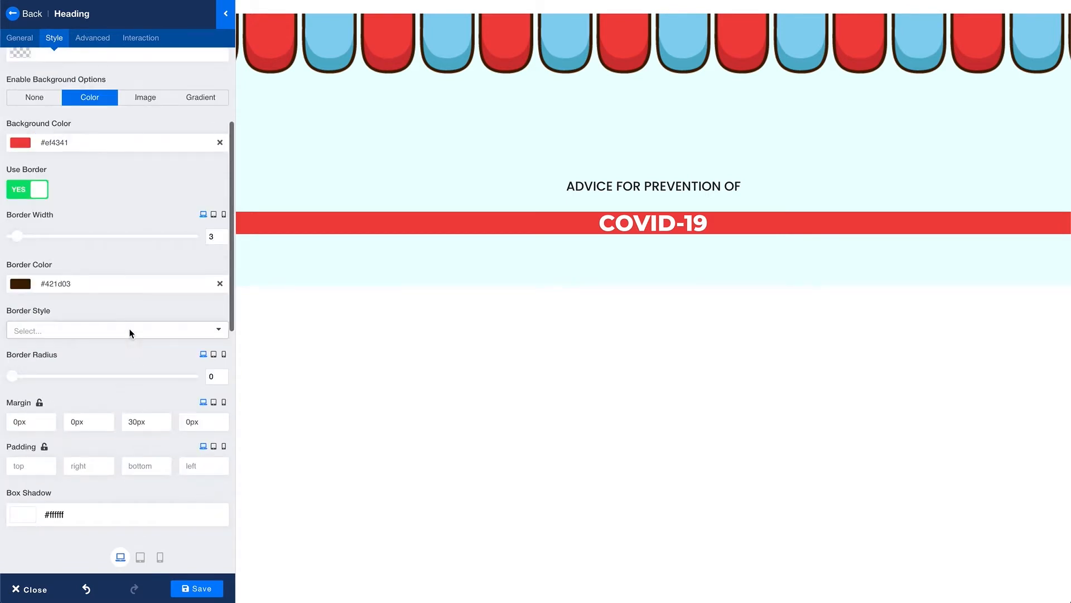
{"action": "left_click", "coordinate": [132, 330]}
{"action": "left_click", "coordinate": [93, 367]}
{"action": "left_click", "coordinate": [216, 376]}
{"action": "type", "text": "50"}
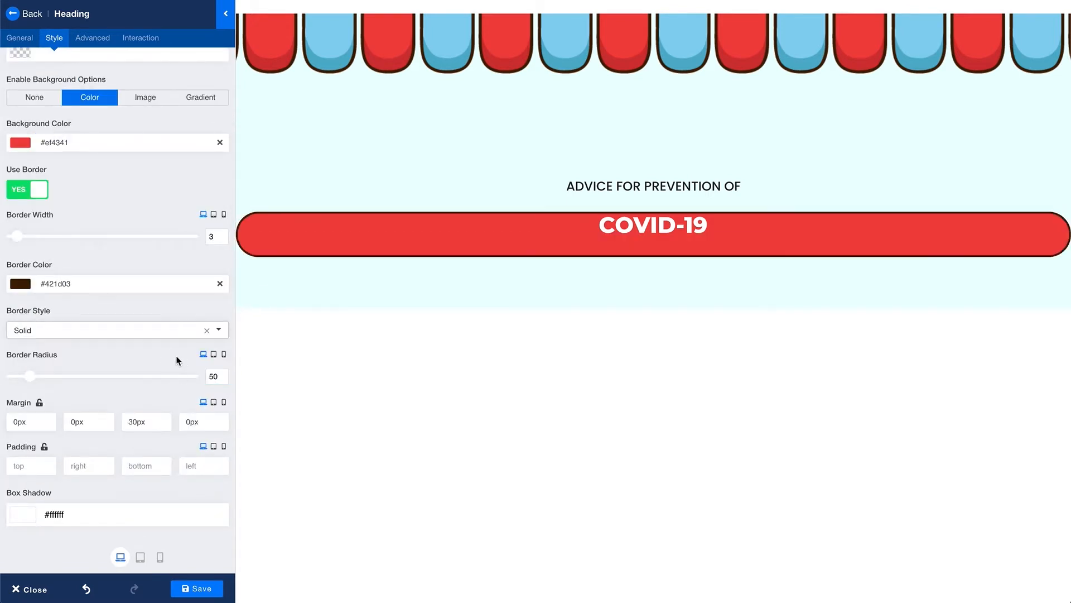
Set the COVID-19 heading's line height to 70 and its title bottom margin to 0px.
{"action": "left_click", "coordinate": [20, 38]}
{"action": "scroll", "coordinate": [105, 249], "scroll_direction": "down", "scroll_amount": 3}
{"action": "left_click_drag", "start_coordinate": [106, 249], "coordinate": [39, 279]}
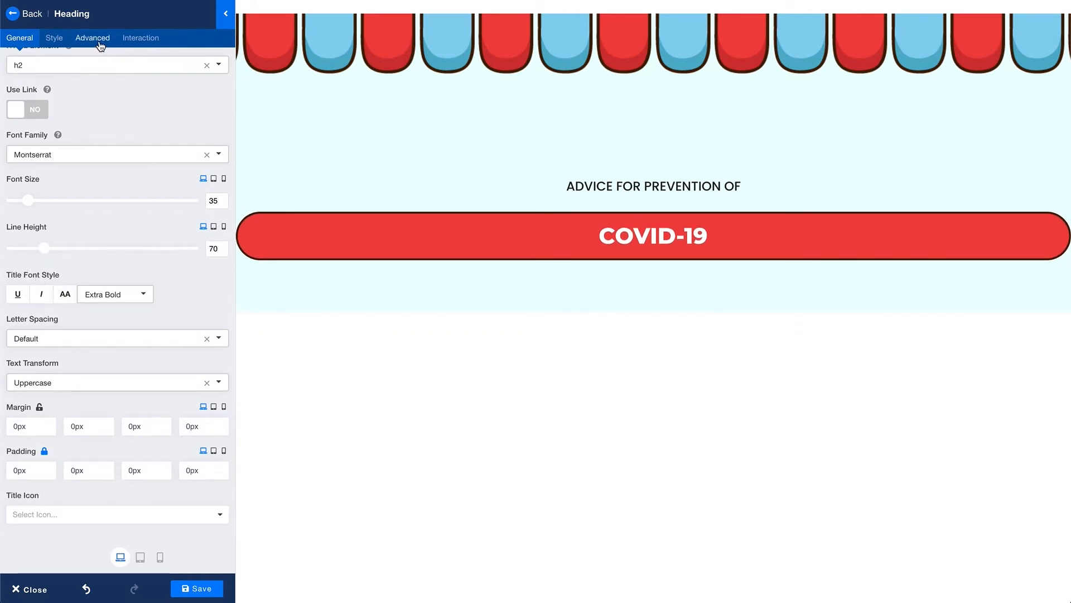
Enable a custom addon width for the COVID-19 heading and set it to 26.
{"action": "left_click", "coordinate": [100, 45]}
{"action": "left_click", "coordinate": [36, 129]}
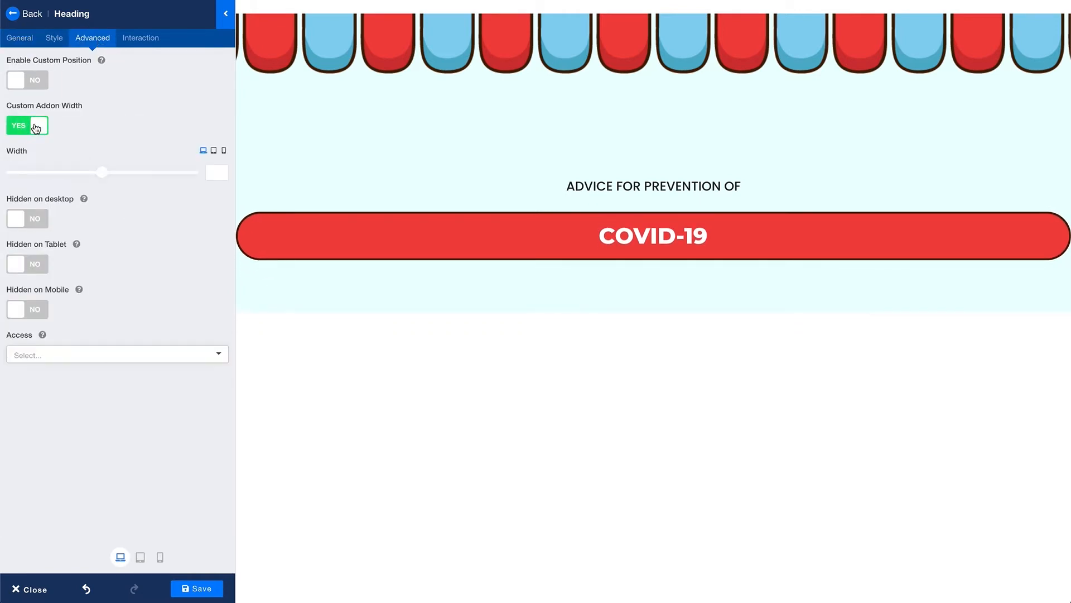
{"action": "left_click", "coordinate": [220, 173]}
{"action": "type", "text": "26"}
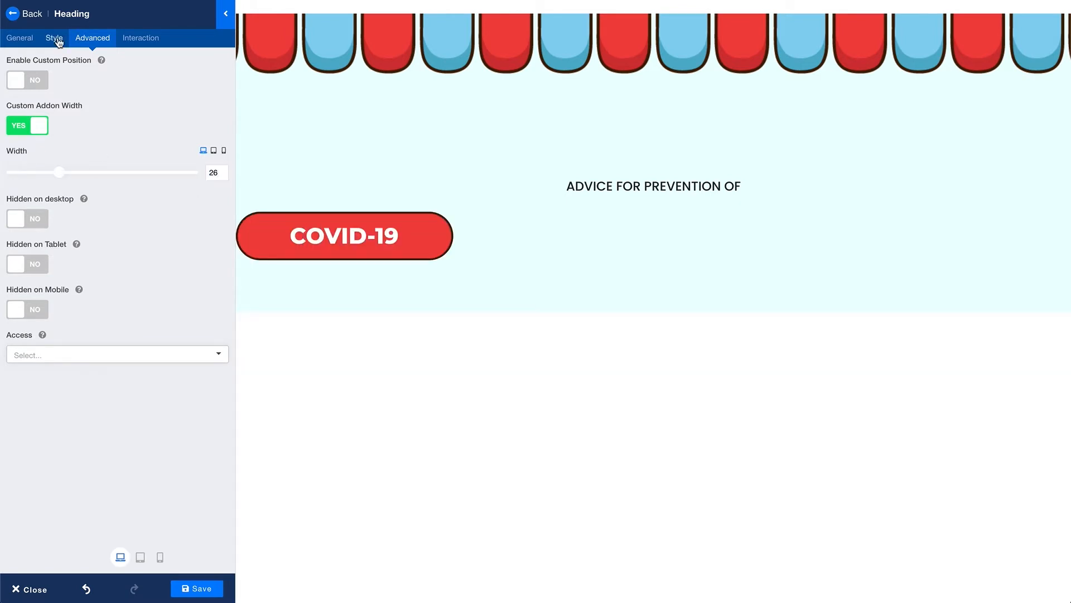
Center the COVID-19 heading by setting its right and left style margins to auto.
{"action": "left_click", "coordinate": [55, 38]}
{"action": "scroll", "coordinate": [83, 223], "scroll_direction": "down", "scroll_amount": 10}
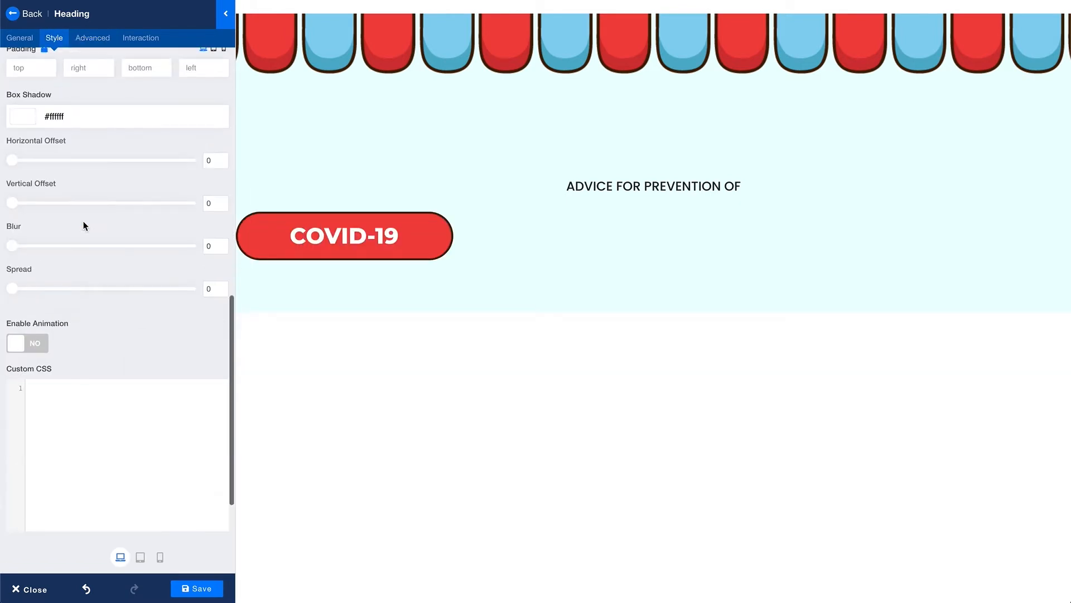
{"action": "scroll", "coordinate": [84, 225], "scroll_direction": "up", "scroll_amount": 4}
{"action": "double_click", "coordinate": [83, 222]}
{"action": "type", "text": "auto"}
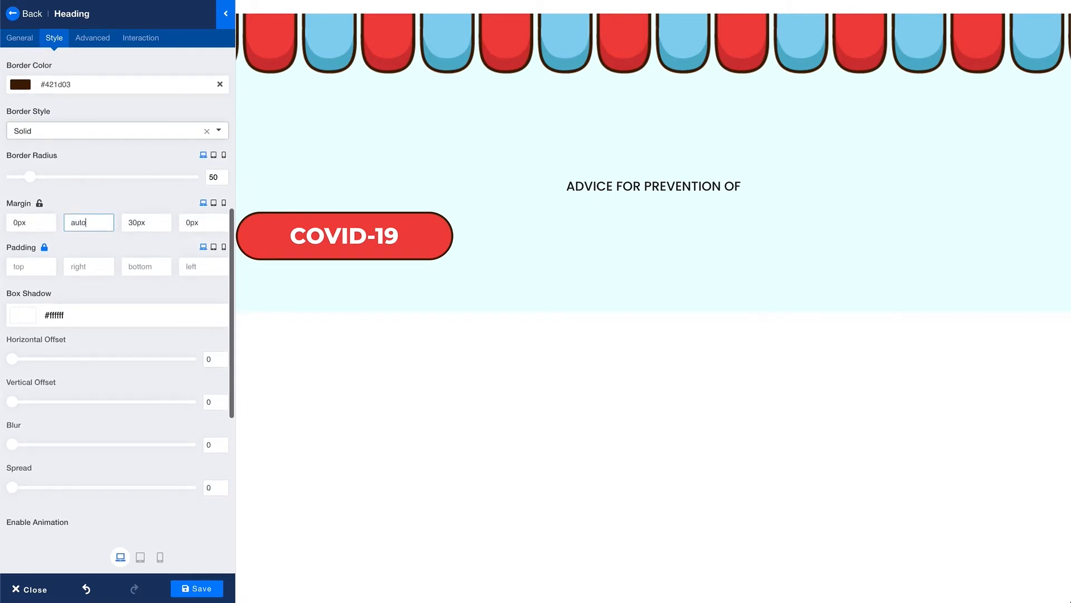
{"action": "type", "text": "auto"}
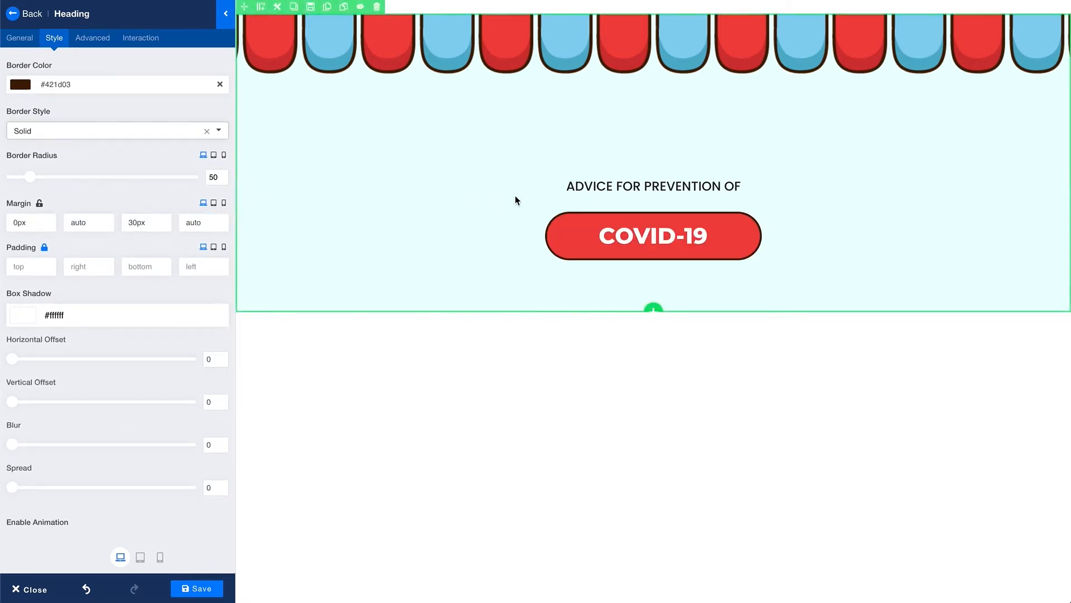
Duplicate the "Advice for prevention of" heading, place the copy beneath the COVID-19 heading and retitle it At Store.
{"action": "left_click", "coordinate": [274, 190]}
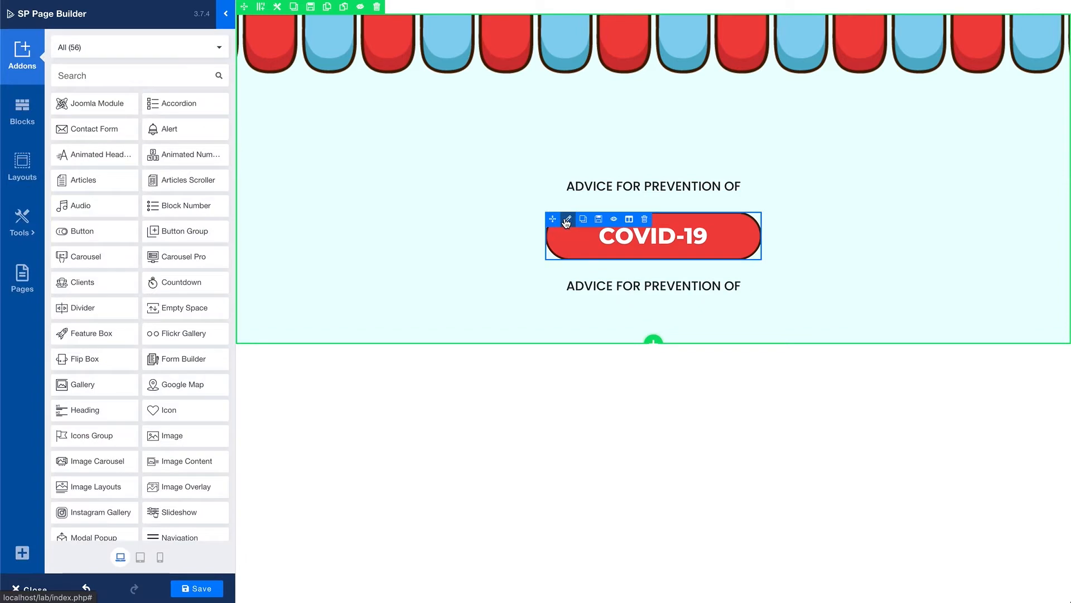
{"action": "left_click", "coordinate": [259, 286]}
{"action": "key", "text": "ctrl+a"}
{"action": "type", "text": "At Store"}
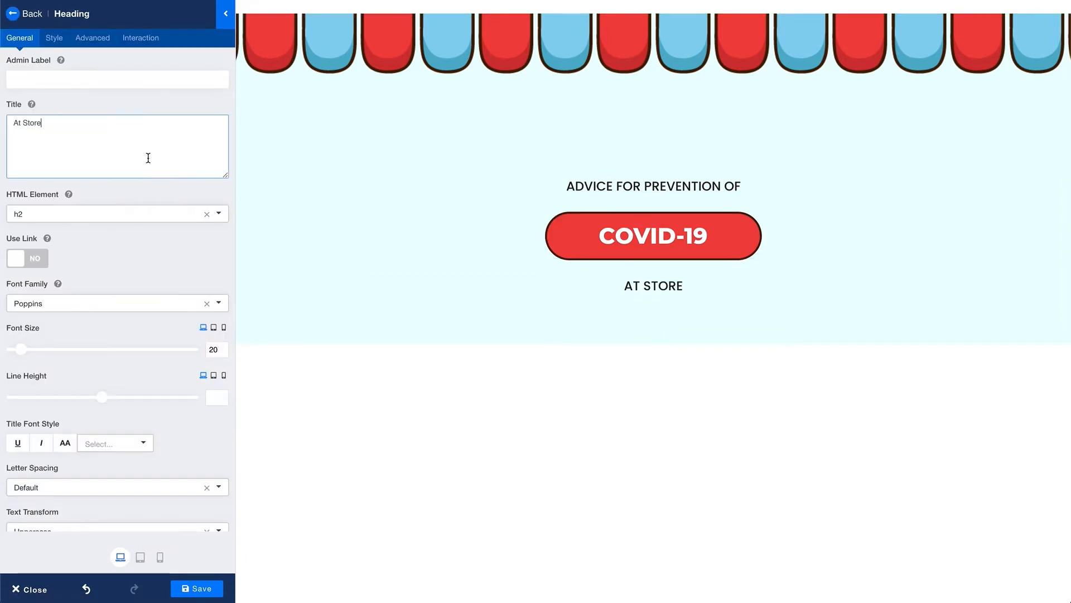
Set the At Store heading's font size to 18 and remove its Uppercase text transform.
{"action": "scroll", "coordinate": [121, 396], "scroll_direction": "down", "scroll_amount": 2}
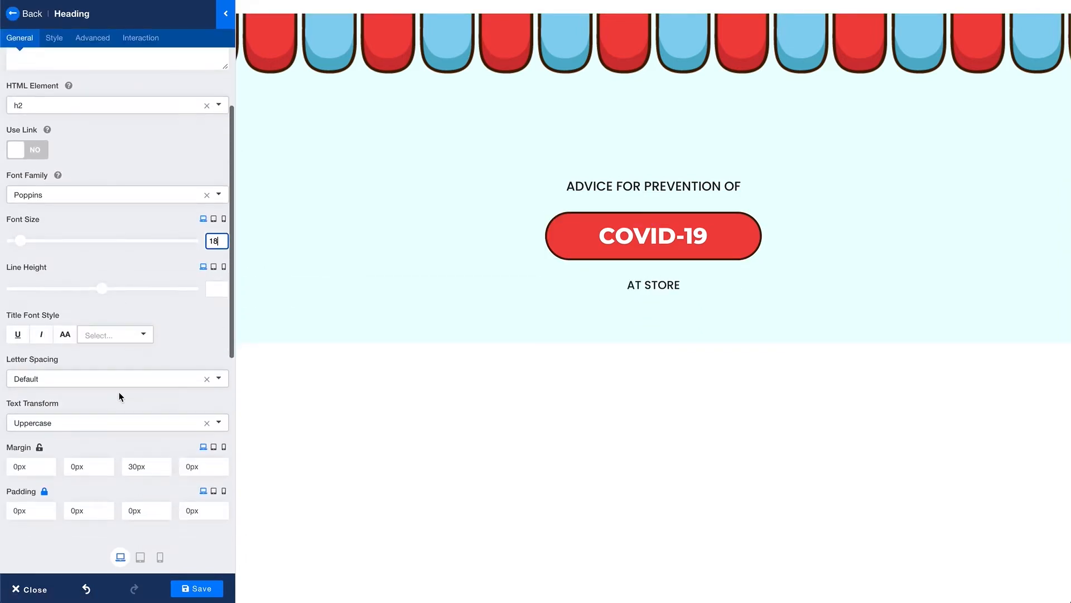
{"action": "left_click", "coordinate": [207, 422]}
{"action": "scroll", "coordinate": [141, 351], "scroll_direction": "up", "scroll_amount": 2}
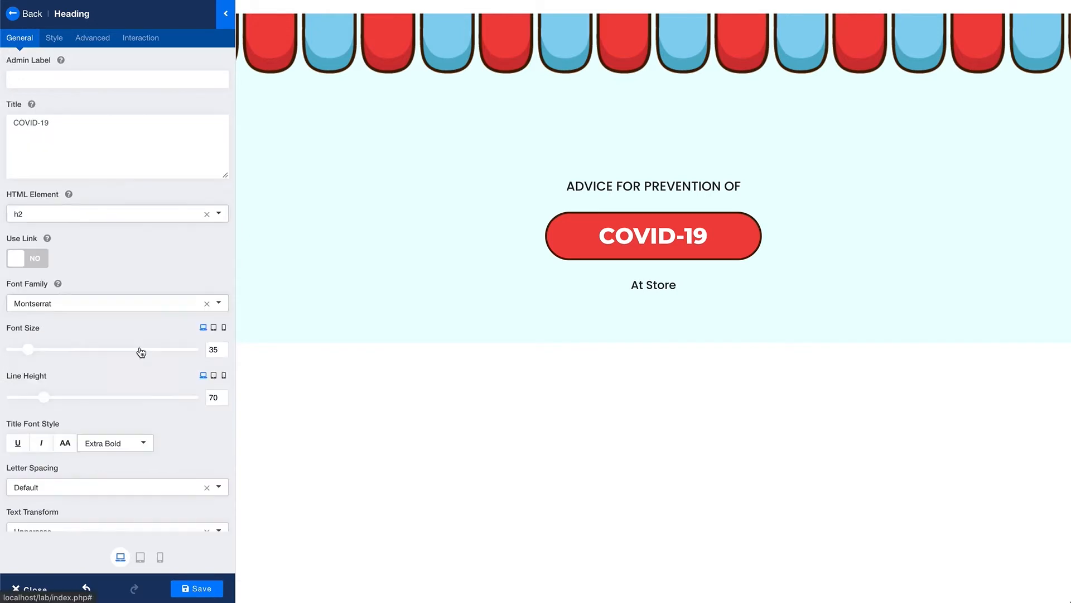
Set the COVID-19 heading's bottom style margin to 10px.
{"action": "left_click", "coordinate": [48, 40]}
{"action": "scroll", "coordinate": [124, 454], "scroll_direction": "down", "scroll_amount": 3}
{"action": "type", "text": "10"}
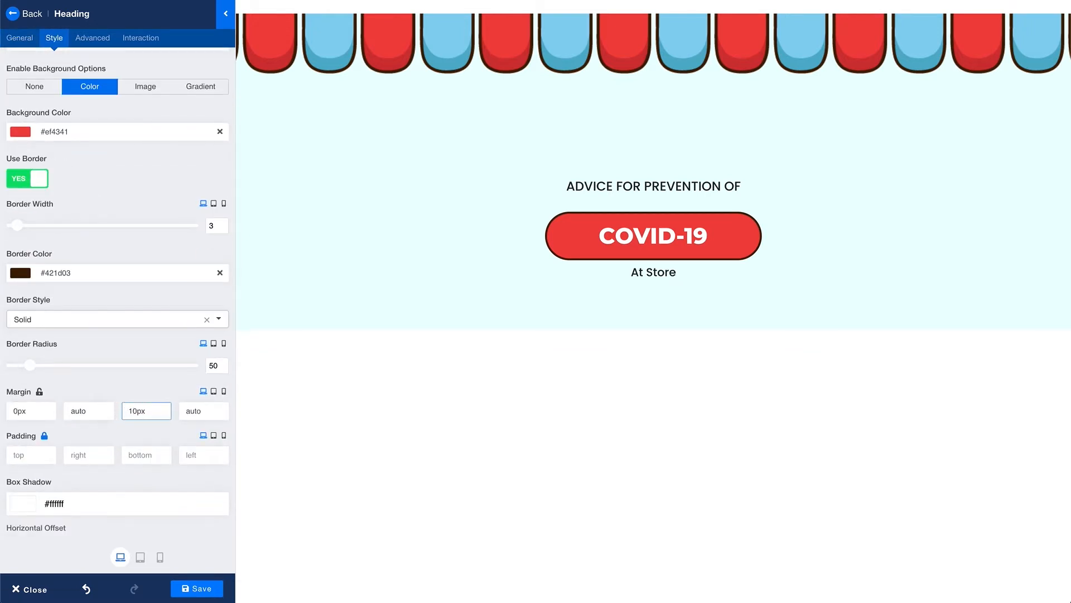
Set the "Advice for prevention of" heading's bottom margin to 20px.
{"action": "left_click", "coordinate": [653, 186]}
{"action": "left_click", "coordinate": [21, 40]}
{"action": "scroll", "coordinate": [120, 357], "scroll_direction": "down", "scroll_amount": 4}
{"action": "left_click_drag", "start_coordinate": [132, 356], "coordinate": [127, 356]}
{"action": "type", "text": "20"}
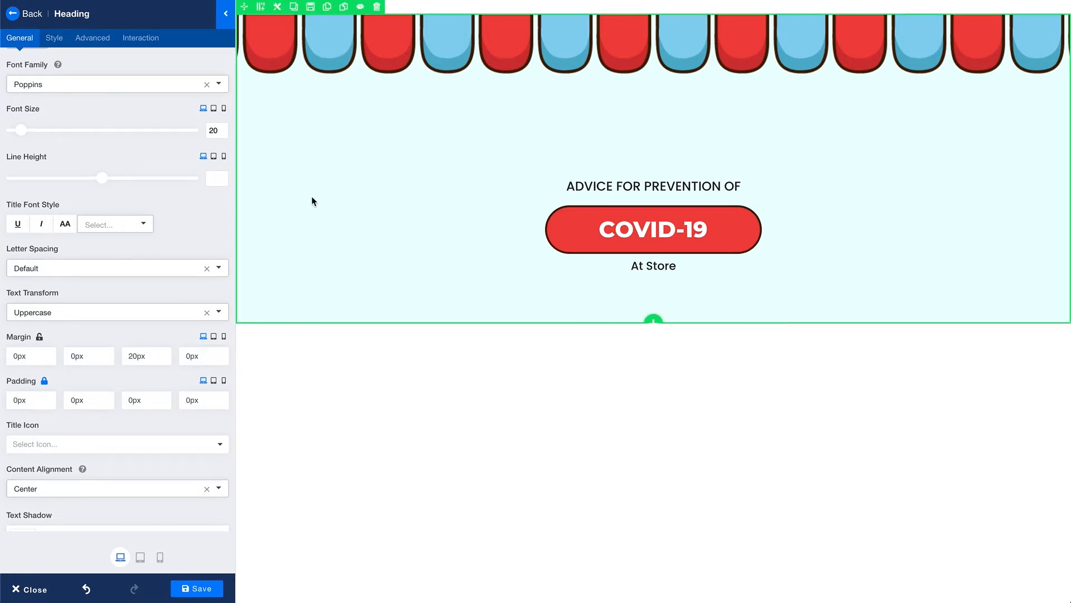
Add two inner rows to the column beneath the headings and duplicate the last one.
{"action": "mouse_move", "coordinate": [320, 190]}
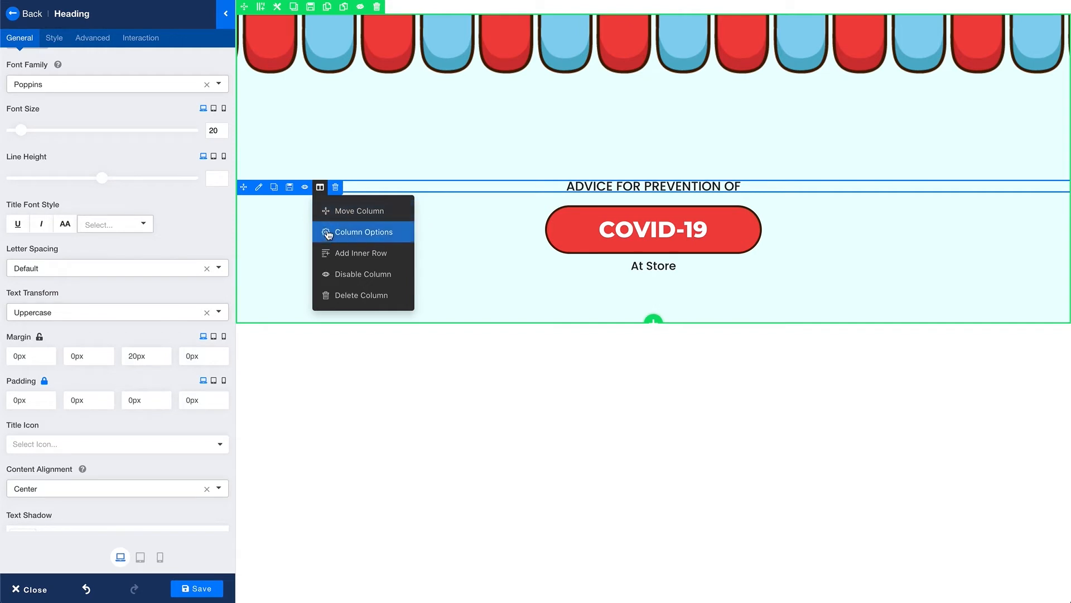
{"action": "left_click", "coordinate": [329, 250]}
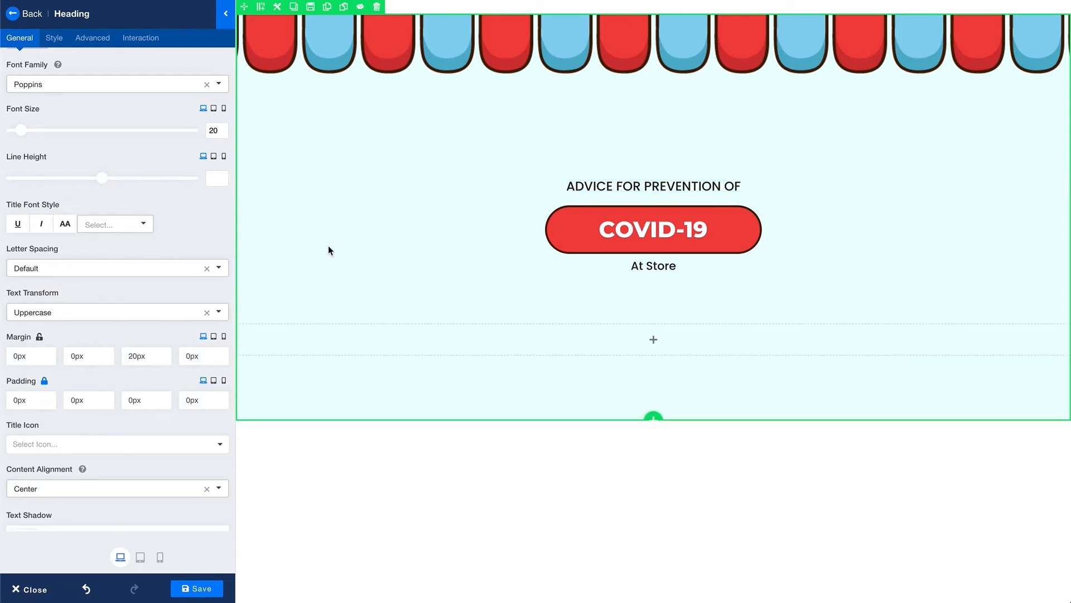
{"action": "right_click", "coordinate": [504, 188]}
{"action": "mouse_move", "coordinate": [545, 393]}
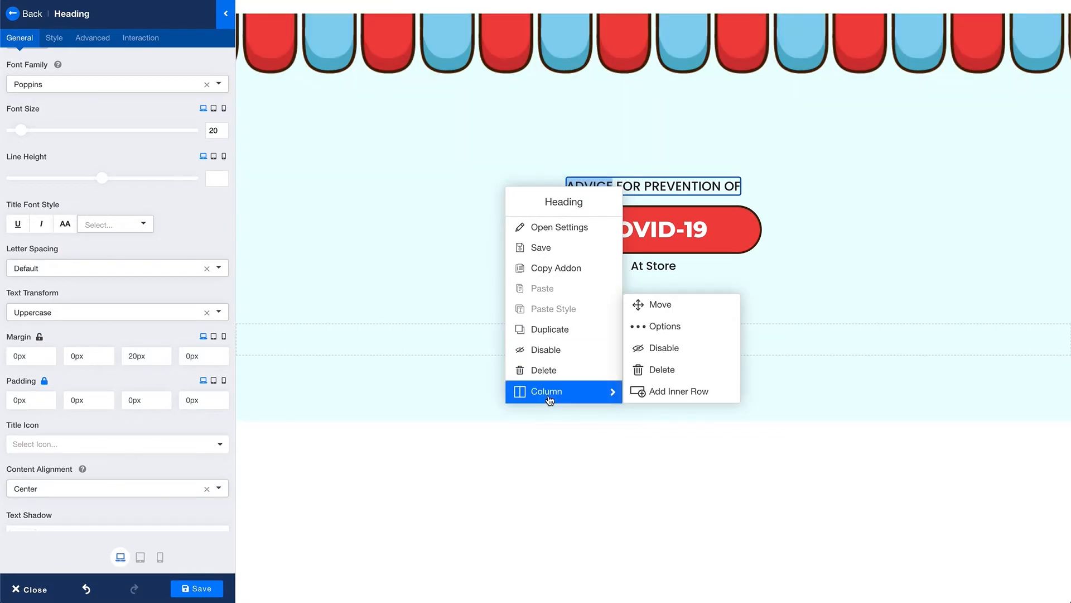
{"action": "left_click", "coordinate": [660, 394]}
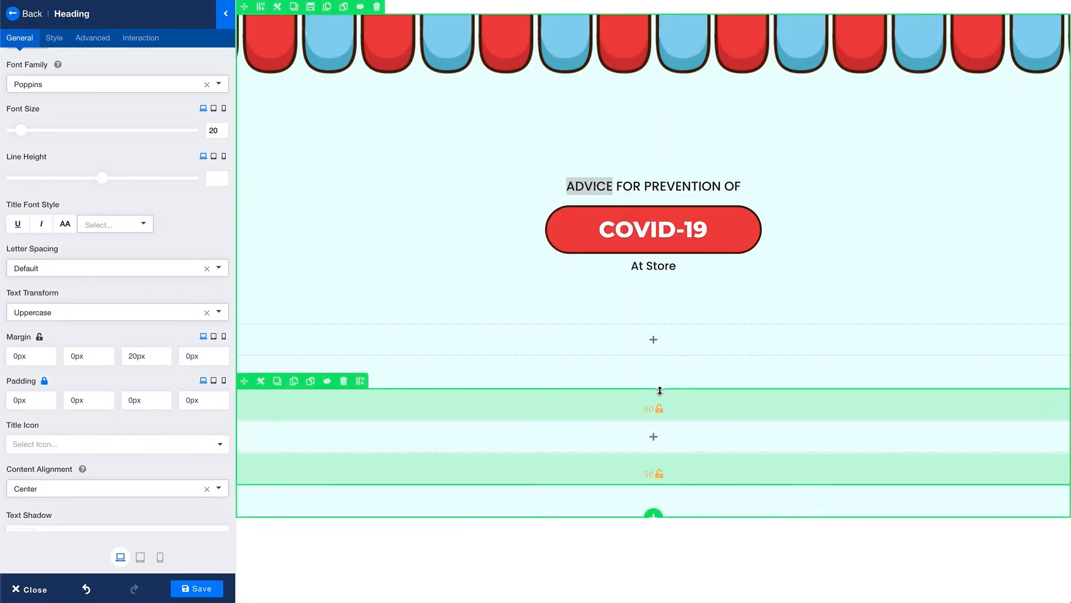
{"action": "left_click", "coordinate": [278, 382]}
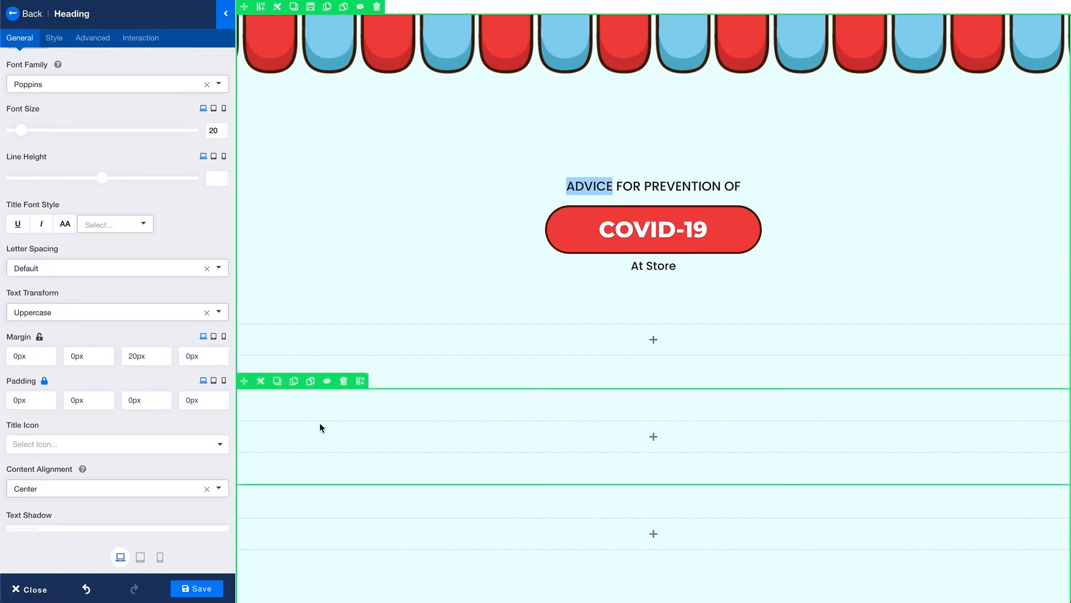
Change the first and second inner rows to three equal columns each.
{"action": "left_click", "coordinate": [321, 535]}
{"action": "left_click", "coordinate": [360, 283]}
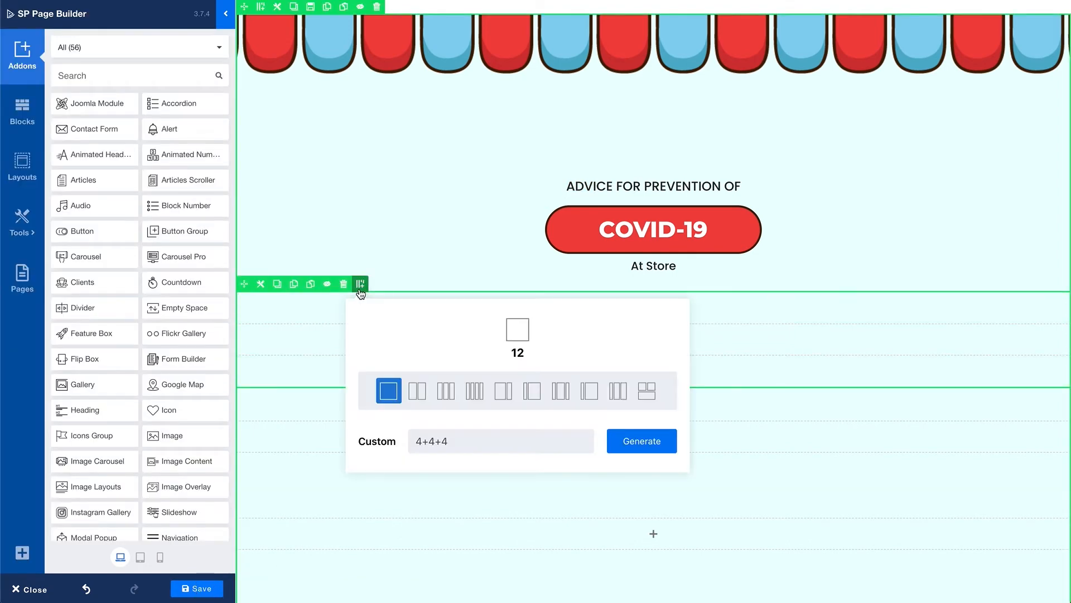
{"action": "left_click", "coordinate": [445, 390]}
{"action": "left_click", "coordinate": [360, 380]}
{"action": "left_click", "coordinate": [447, 487]}
Place an Image addon in the first column of the first inner row, with a Text Block addon below it.
{"action": "left_click", "coordinate": [109, 70]}
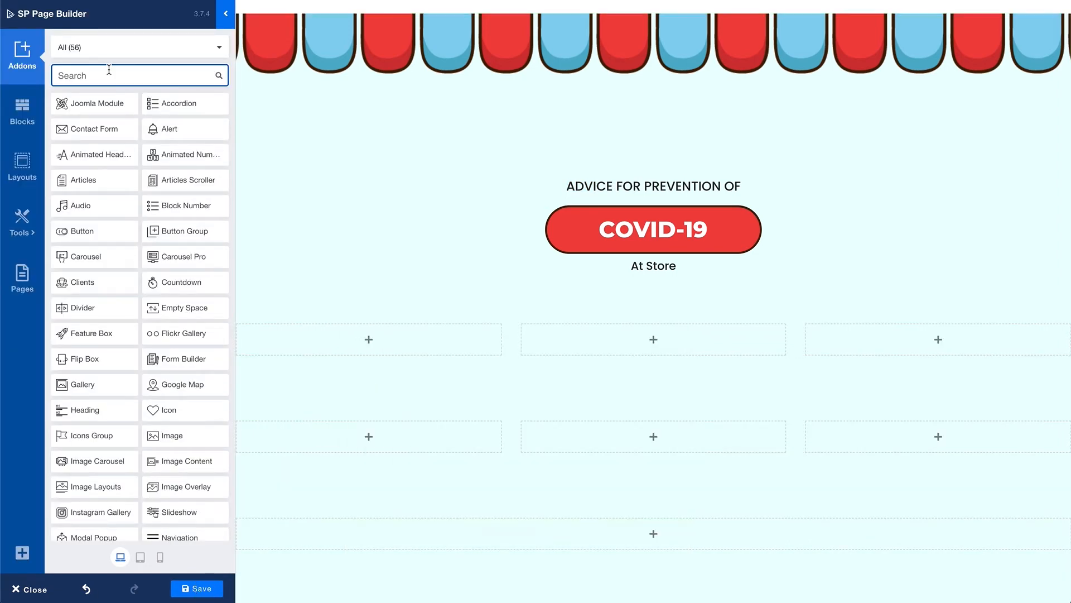
{"action": "type", "text": "im"}
{"action": "left_click_drag", "start_coordinate": [72, 129], "coordinate": [343, 339]}
{"action": "type", "text": "te"}
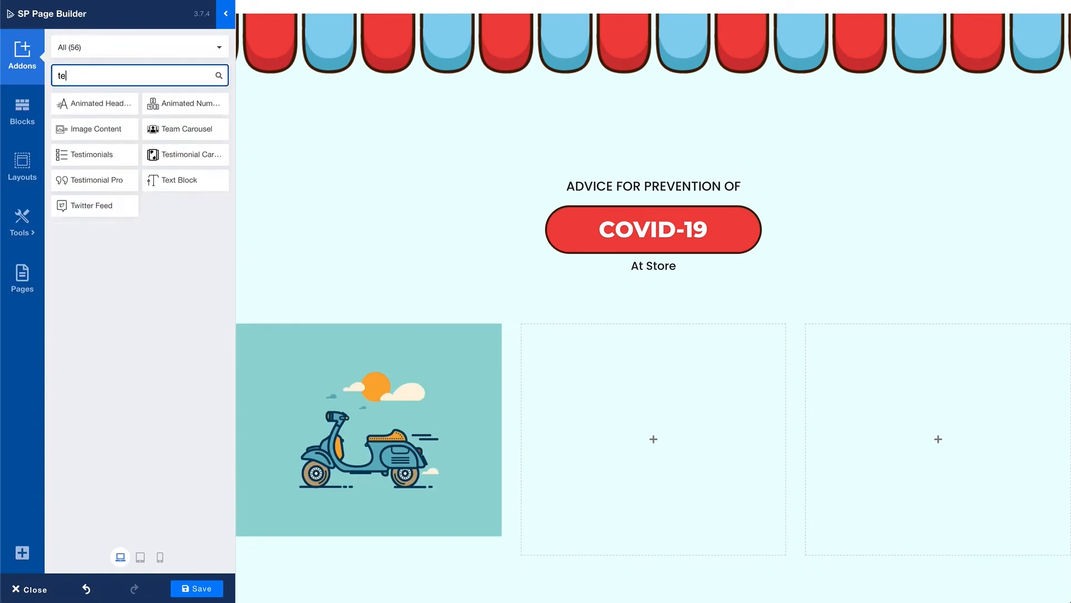
{"action": "type", "text": "x"}
{"action": "left_click_drag", "start_coordinate": [73, 106], "coordinate": [292, 524]}
Replace the Image addon's placeholder scooter picture with the illustration of a woman putting on a mask.
{"action": "left_click", "coordinate": [259, 331]}
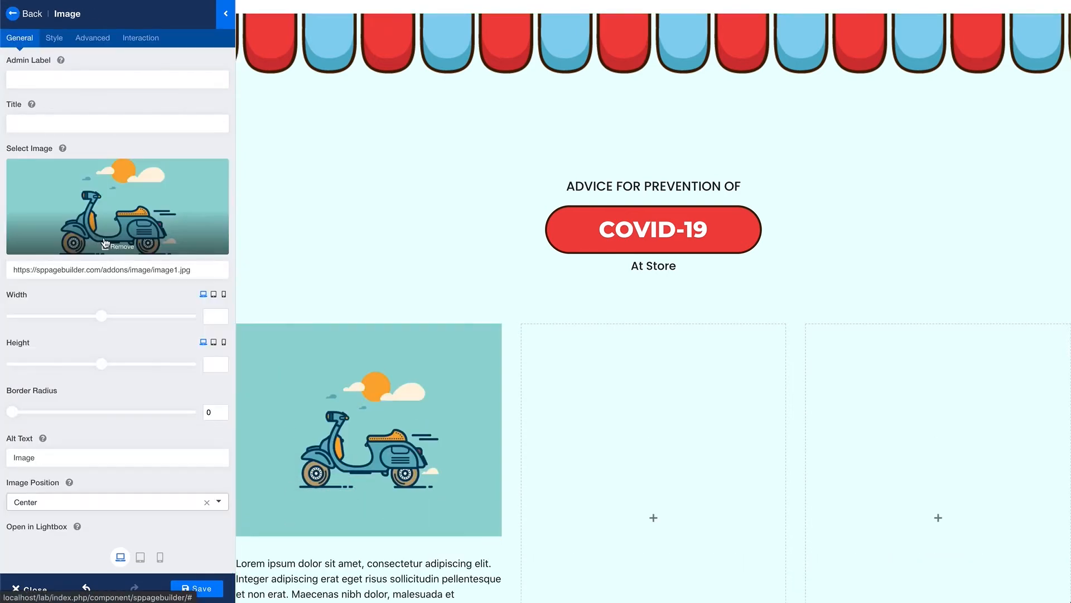
{"action": "left_click", "coordinate": [107, 245]}
{"action": "left_click", "coordinate": [116, 207]}
{"action": "left_click", "coordinate": [353, 393]}
{"action": "left_click", "coordinate": [258, 38]}
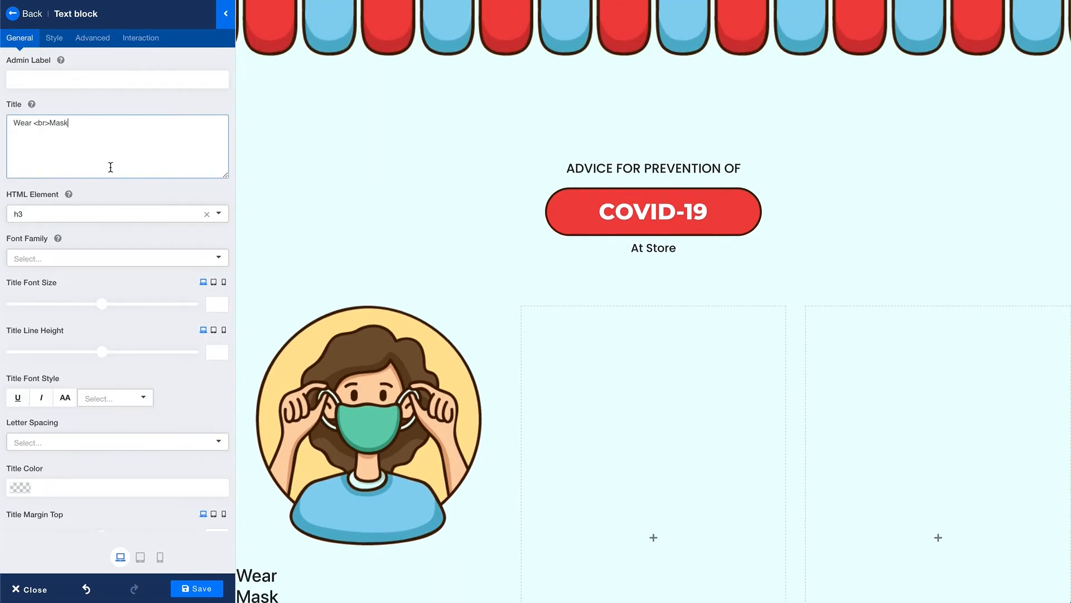
Title the text block "Wear <br>Mask" in bold, uppercase Montserrat colored #ef4341.
{"action": "left_click", "coordinate": [112, 258]}
{"action": "type", "text": "mo"}
{"action": "left_click", "coordinate": [97, 311]}
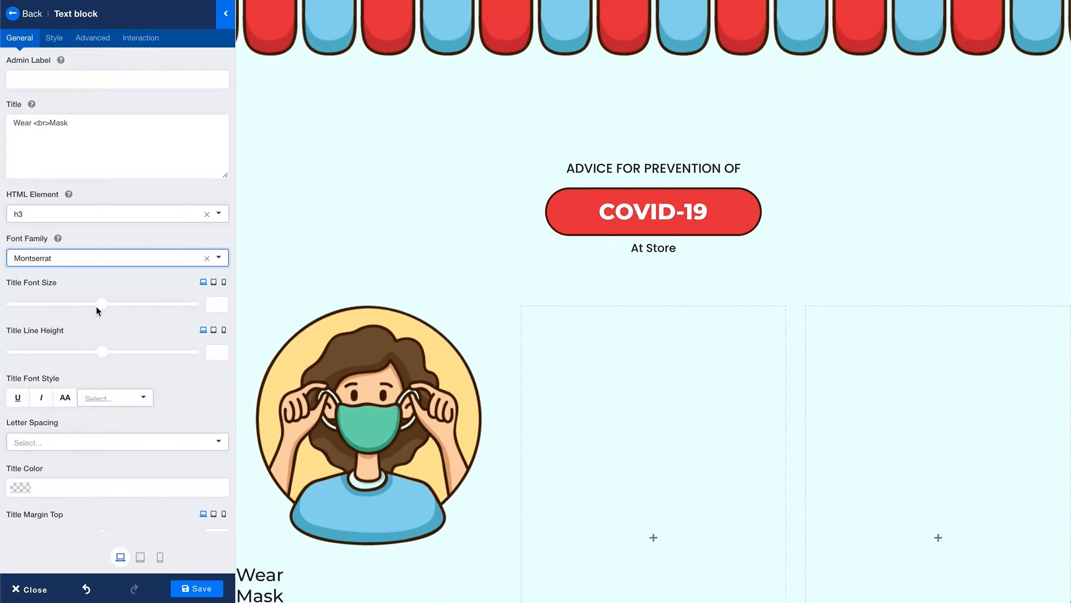
{"action": "left_click", "coordinate": [116, 400]}
{"action": "left_click", "coordinate": [110, 510]}
{"action": "left_click", "coordinate": [115, 487]}
{"action": "left_click", "coordinate": [139, 474]}
Replace the text block's content with "every time before entering and during in the store", broken after "entering".
{"action": "scroll", "coordinate": [117, 445], "scroll_direction": "down", "scroll_amount": 4}
{"action": "left_click", "coordinate": [117, 444]}
{"action": "key", "text": "ctrl+a"}
{"action": "type", "text": "every time before entering and during in the store"}
Center-align the content of the "Wear Mask" text block.
{"action": "scroll", "coordinate": [117, 444], "scroll_direction": "down", "scroll_amount": 1}
{"action": "scroll", "coordinate": [117, 444], "scroll_direction": "down", "scroll_amount": 1}
{"action": "left_click", "coordinate": [118, 444]}
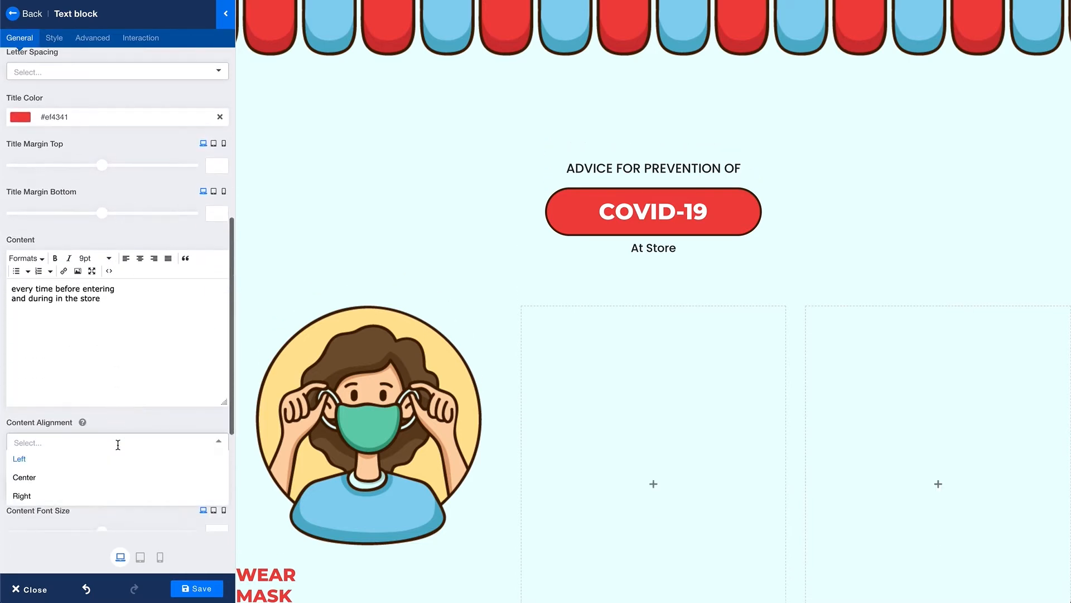
{"action": "left_click", "coordinate": [100, 479]}
Place copies of the mask image and its "Wear Mask" text block in the second and third columns of the first inner row.
{"action": "scroll", "coordinate": [275, 215], "scroll_direction": "down", "scroll_amount": 1}
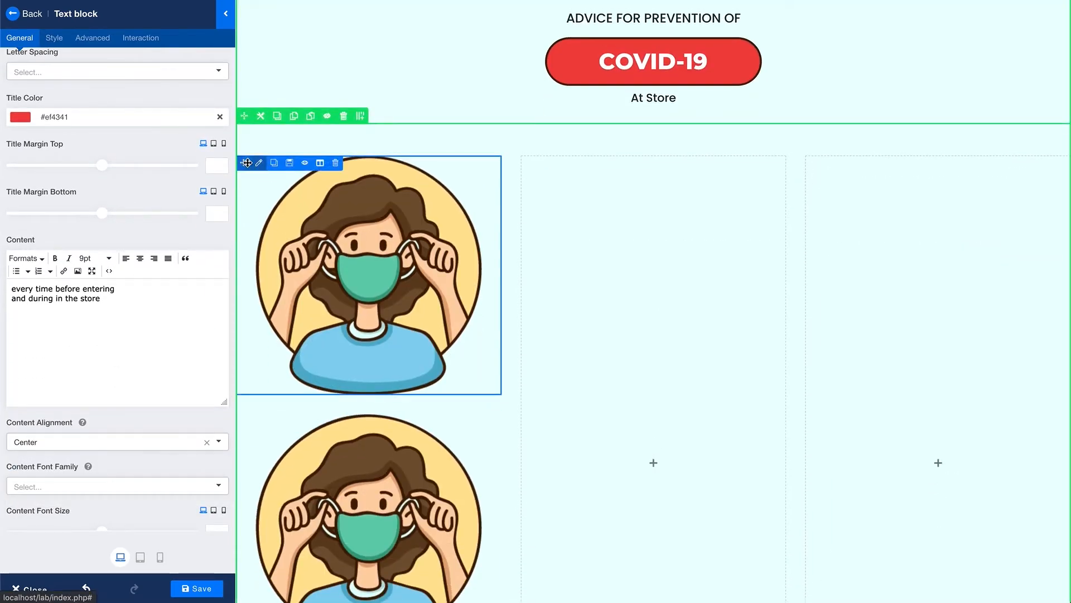
{"action": "left_click_drag", "start_coordinate": [546, 177], "coordinate": [824, 177]}
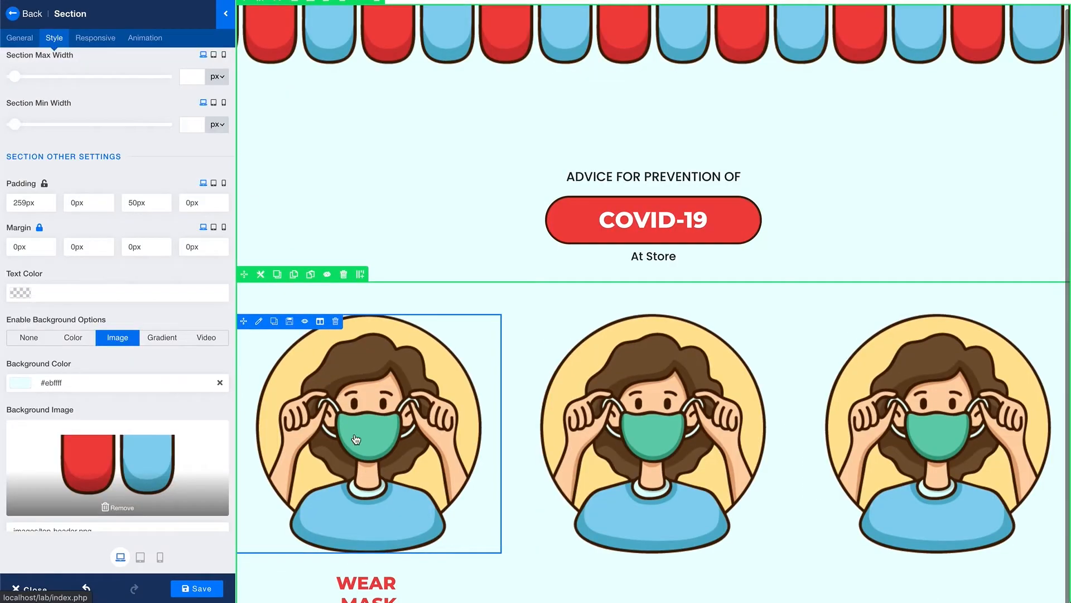
{"action": "left_click", "coordinate": [274, 581]}
{"action": "scroll", "coordinate": [277, 584], "scroll_direction": "down", "scroll_amount": 4}
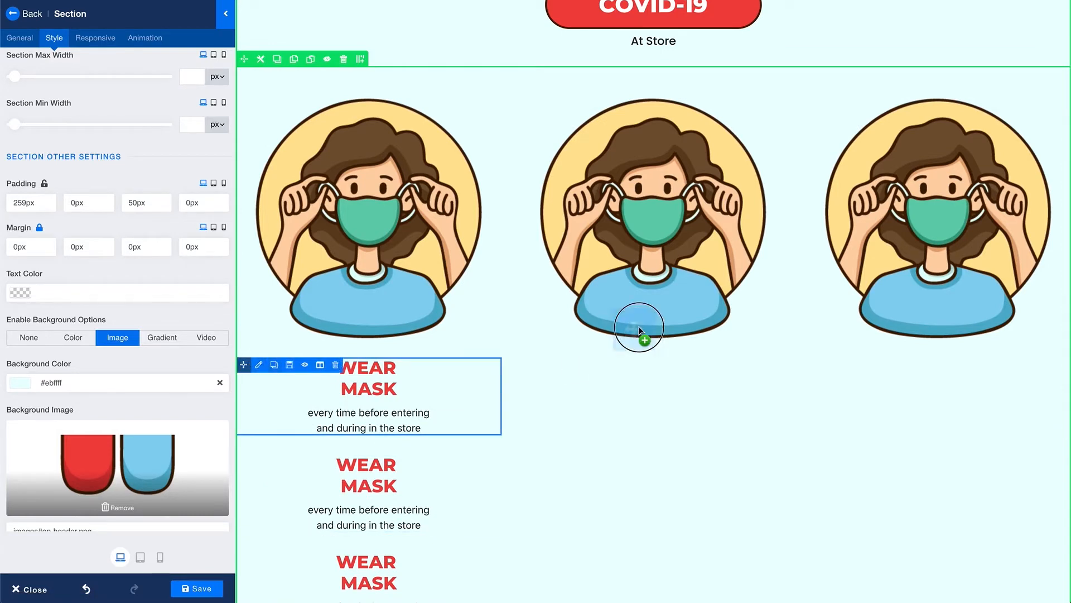
{"action": "left_click_drag", "start_coordinate": [639, 329], "coordinate": [647, 335]}
{"action": "left_click_drag", "start_coordinate": [244, 365], "coordinate": [901, 357]}
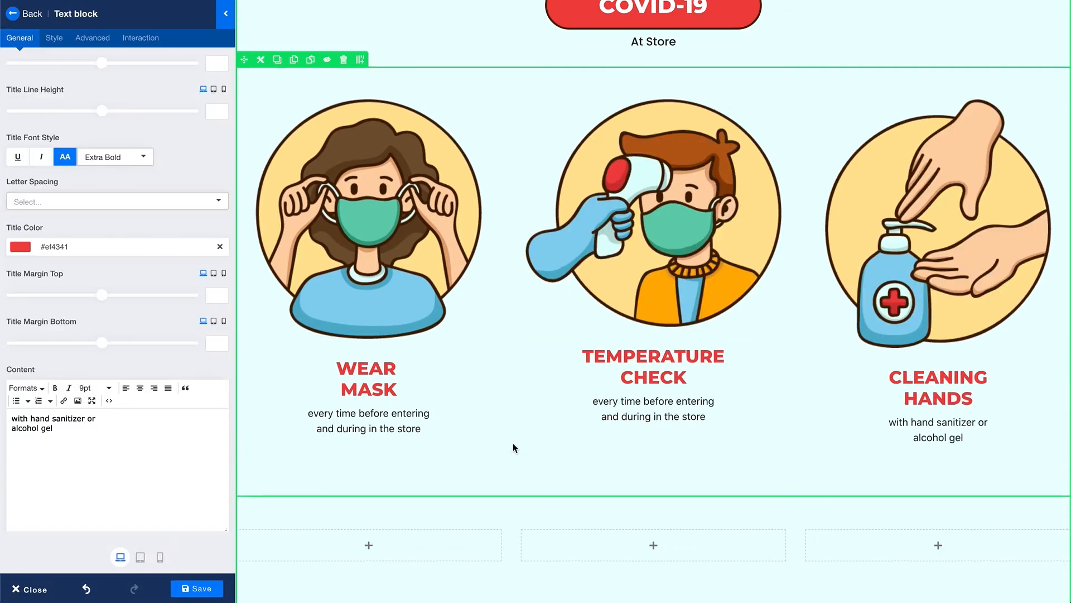
Give the temperature check image a custom absolute position with percent units and a Y-axis offset of 60%.
{"action": "left_click", "coordinate": [592, 134]}
{"action": "left_click", "coordinate": [110, 47]}
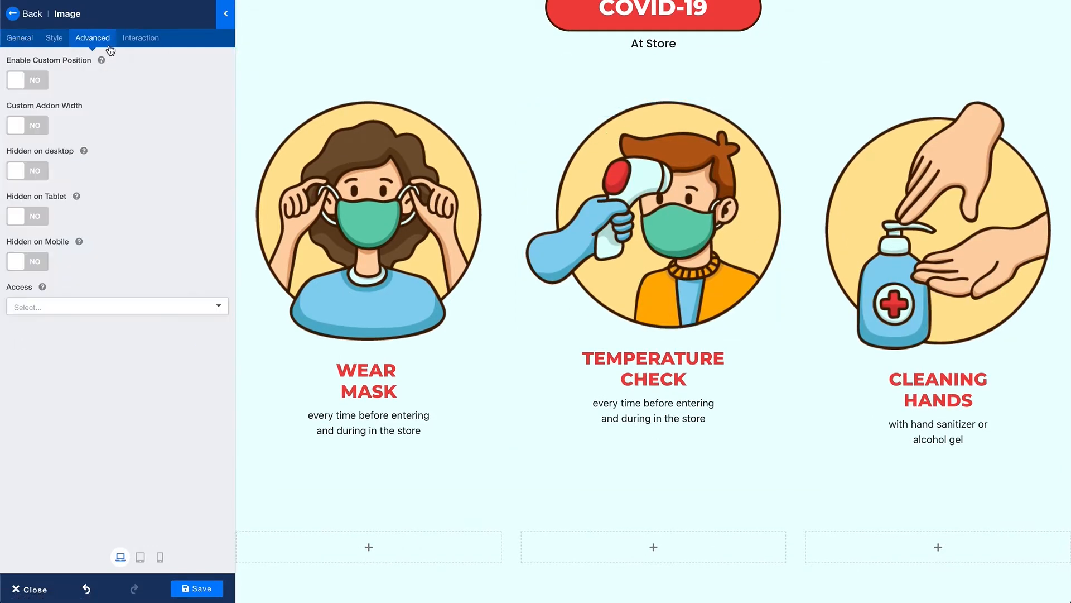
{"action": "left_click", "coordinate": [40, 80]}
{"action": "left_click", "coordinate": [153, 119]}
{"action": "left_click", "coordinate": [67, 149]}
{"action": "left_click", "coordinate": [217, 171]}
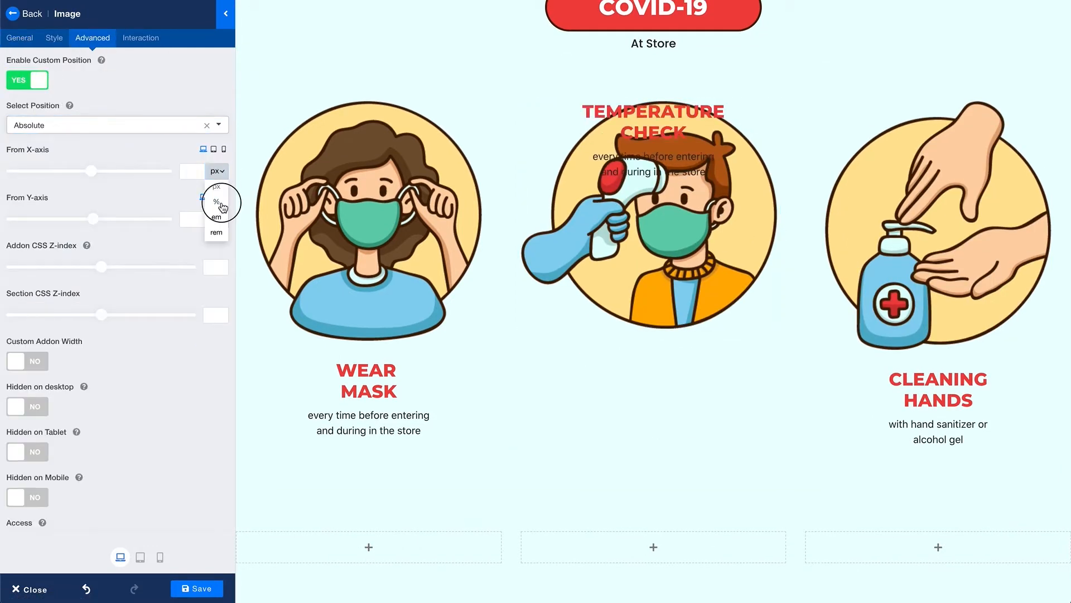
{"action": "type", "text": "60"}
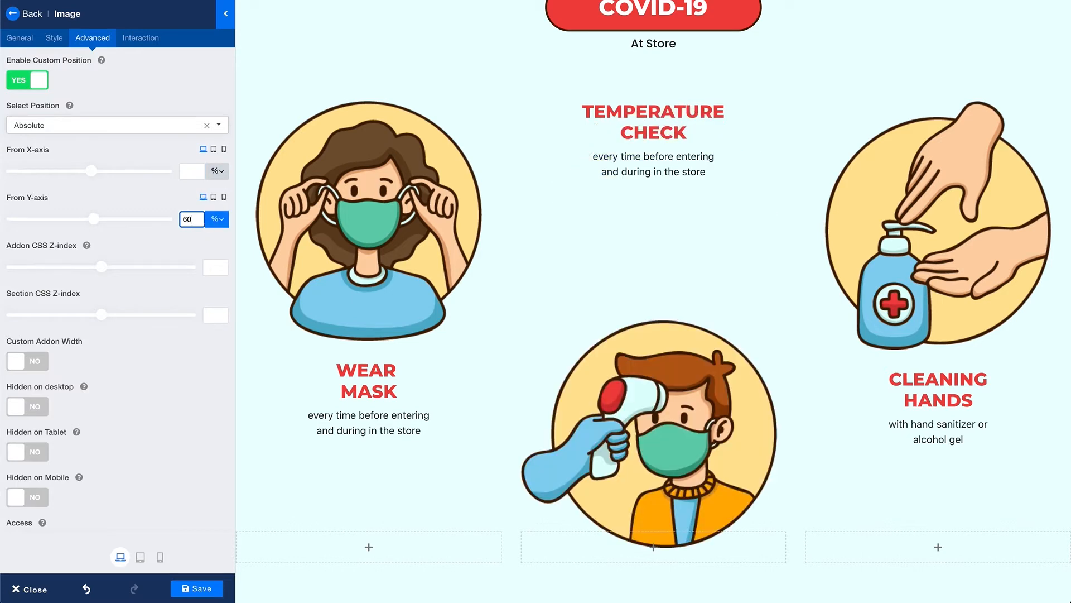
Give the "Temperature Check" text block a custom absolute position, 14% from the X-axis and 120% from the Y-axis.
{"action": "left_click", "coordinate": [544, 109]}
{"action": "left_click", "coordinate": [95, 40]}
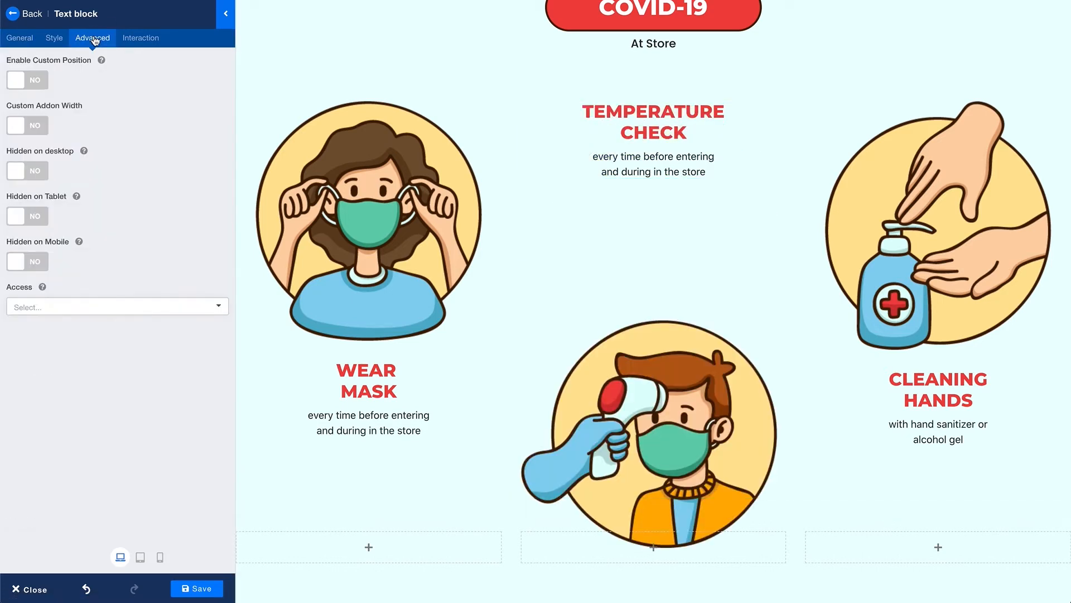
{"action": "left_click", "coordinate": [40, 79]}
{"action": "left_click", "coordinate": [117, 125]}
{"action": "left_click", "coordinate": [81, 148]}
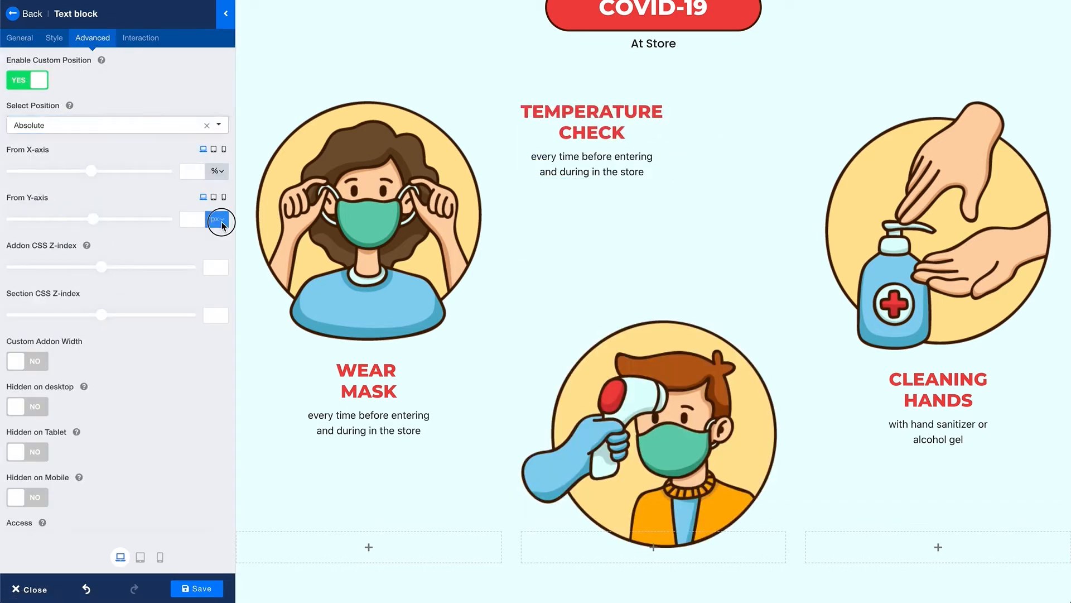
{"action": "left_click", "coordinate": [192, 171]}
{"action": "type", "text": "14"}
{"action": "left_click", "coordinate": [192, 218]}
{"action": "type", "text": "120"}
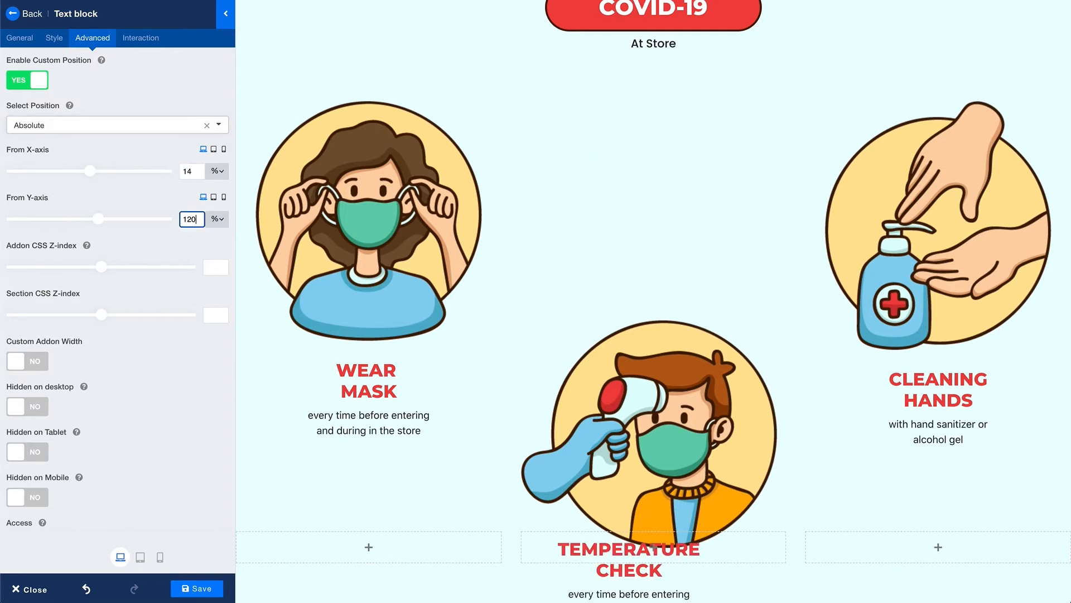
{"action": "left_click", "coordinate": [99, 218]}
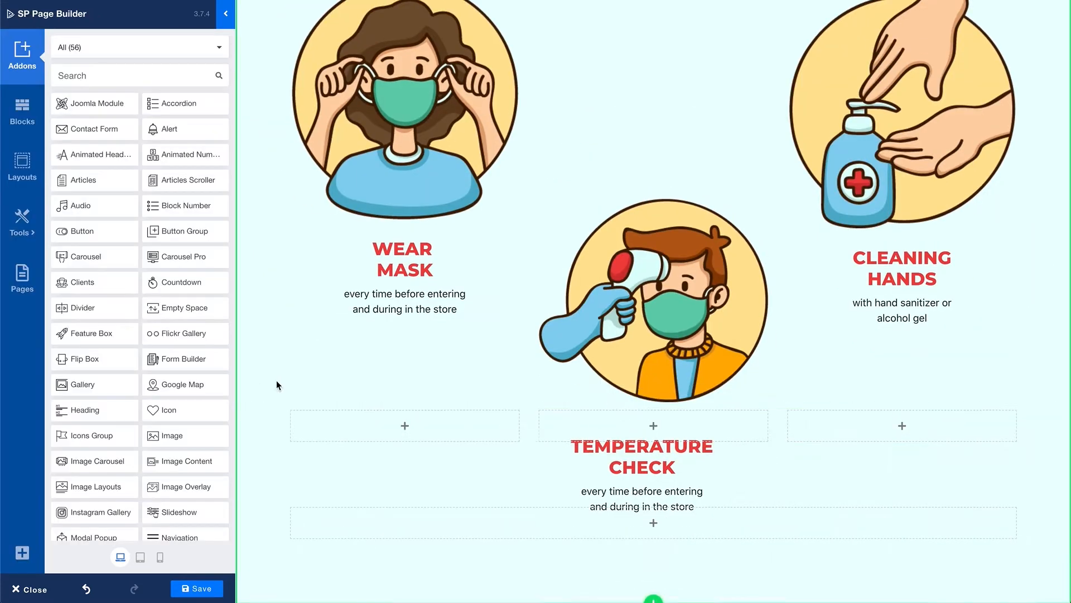
Increase the second inner row's top padding to clear the temperature check text and place an Image addon in its first column.
{"action": "left_click_drag", "start_coordinate": [508, 394], "coordinate": [518, 538]}
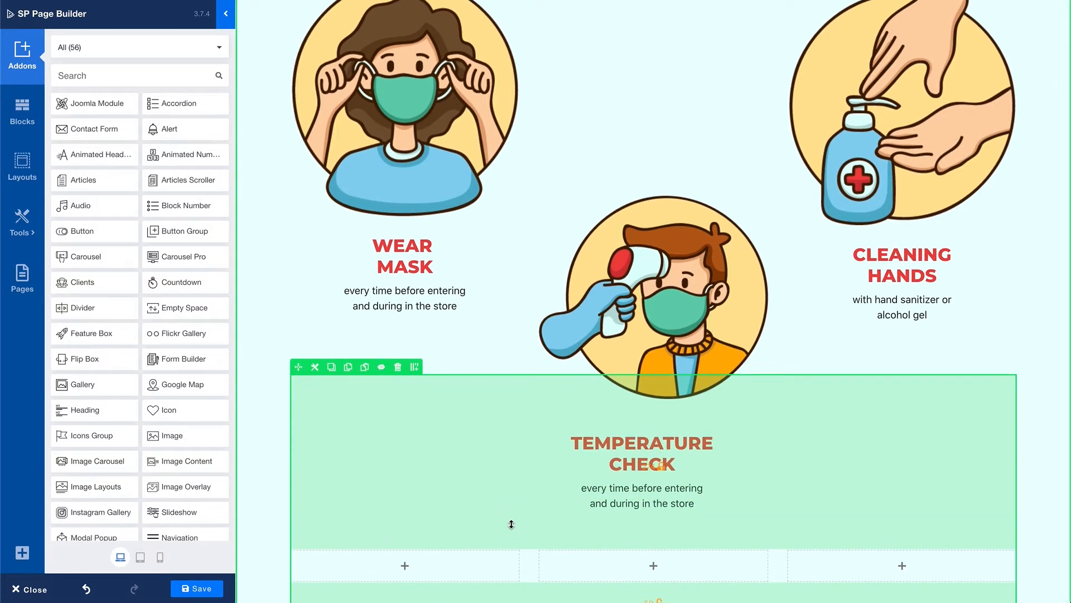
{"action": "left_click", "coordinate": [134, 76]}
{"action": "type", "text": "image"}
{"action": "left_click_drag", "start_coordinate": [93, 103], "coordinate": [357, 558]}
{"action": "scroll", "coordinate": [388, 390], "scroll_direction": "down", "scroll_amount": 5}
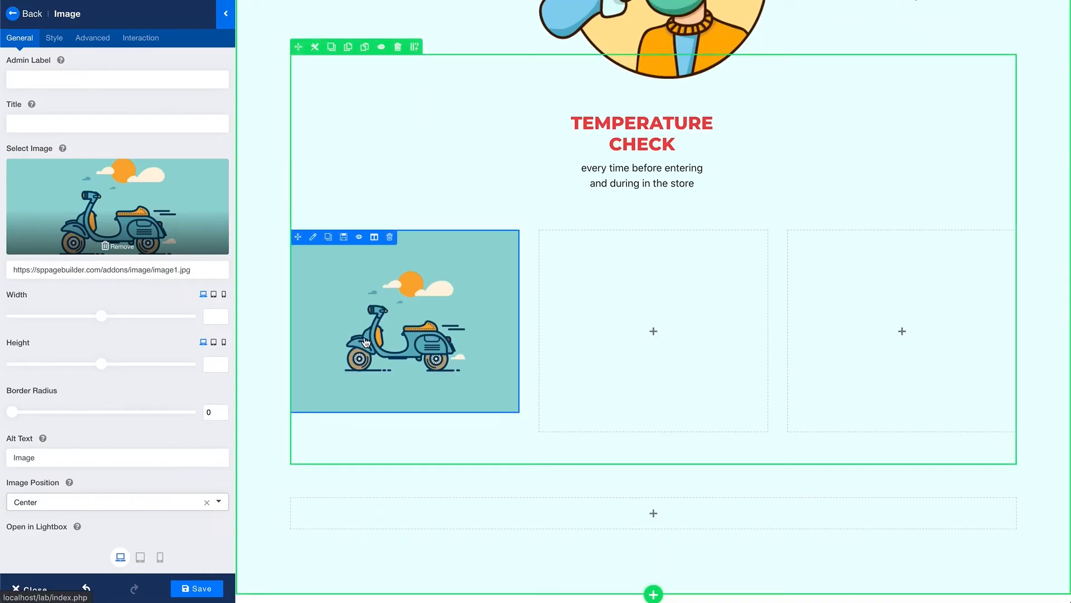
Replace the new Image addon's placeholder scooter picture with female.png.
{"action": "left_click", "coordinate": [167, 245]}
{"action": "left_click", "coordinate": [626, 129]}
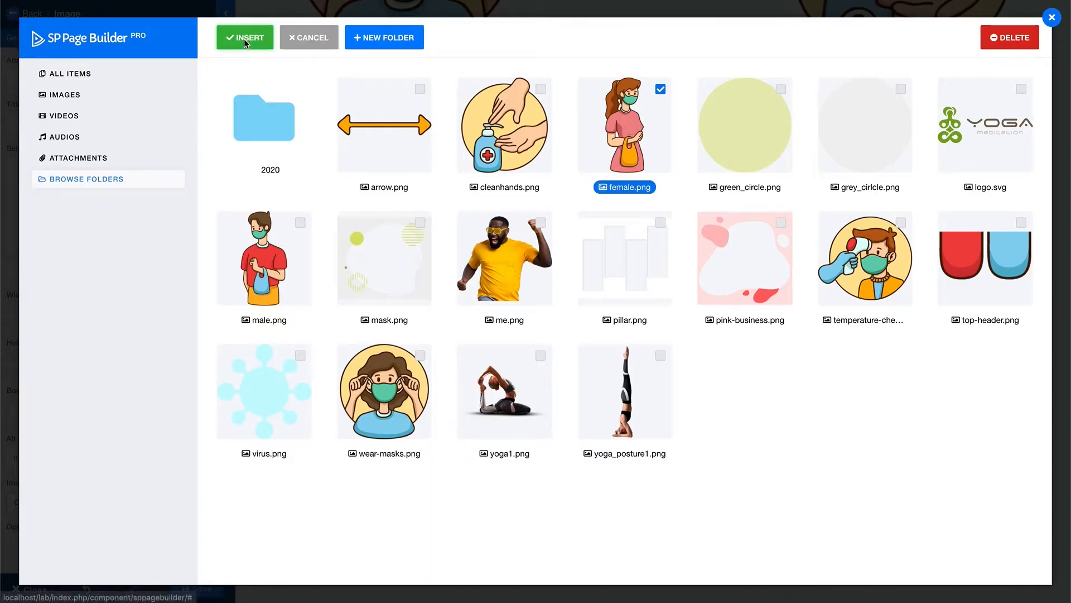
{"action": "left_click", "coordinate": [249, 36]}
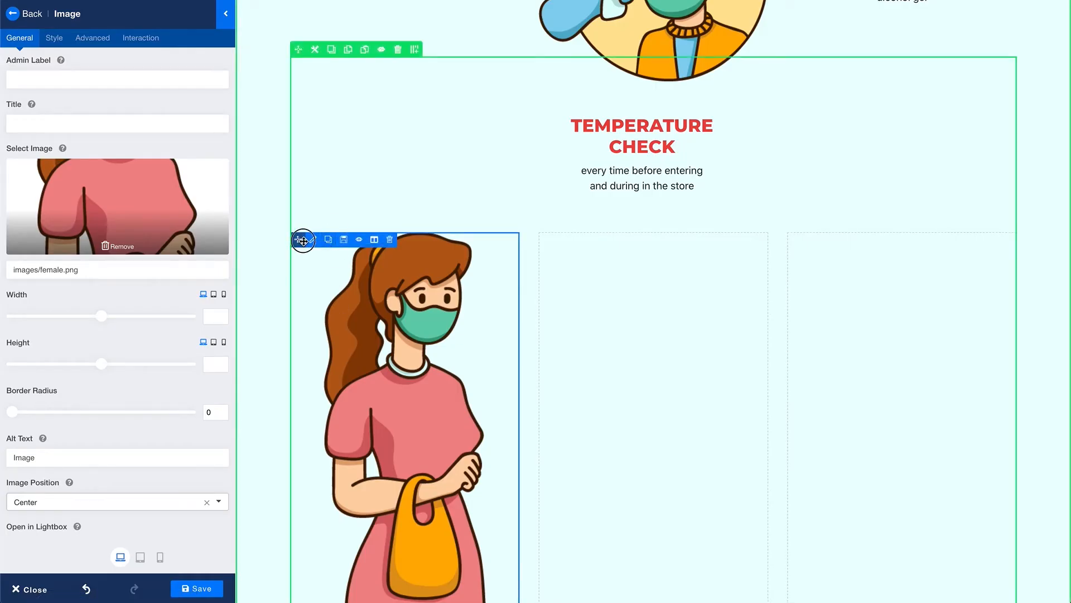
Place a copy of the woman's image in the row's third column and change its picture to male.png.
{"action": "left_click_drag", "start_coordinate": [809, 244], "coordinate": [809, 244]}
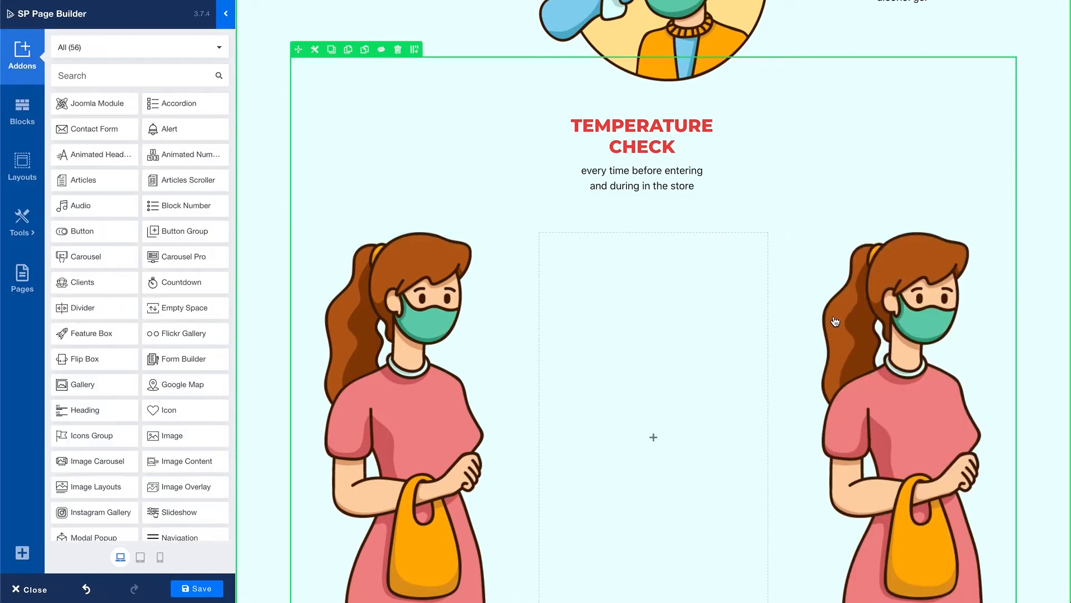
{"action": "left_click", "coordinate": [810, 239]}
{"action": "left_click", "coordinate": [147, 192]}
{"action": "left_click", "coordinate": [262, 251]}
{"action": "left_click", "coordinate": [246, 37]}
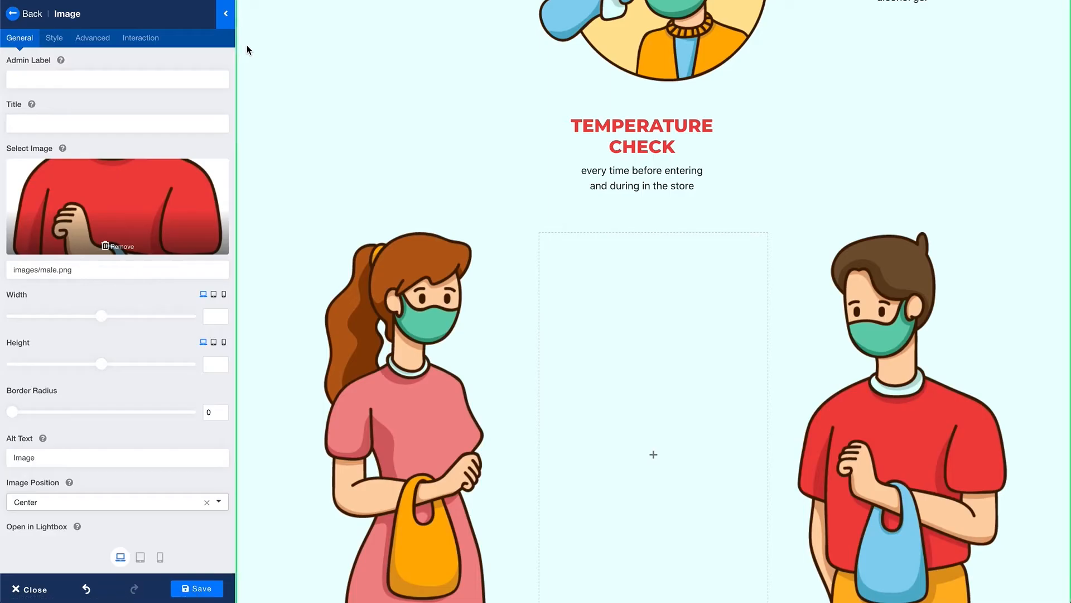
Add a Text Block addon to the column between the woman and the man, titled "Keep Social Distancing".
{"action": "left_click", "coordinate": [32, 15]}
{"action": "left_click", "coordinate": [122, 83]}
{"action": "type", "text": "tex"}
{"action": "left_click_drag", "start_coordinate": [96, 102], "coordinate": [592, 259]}
{"action": "left_click", "coordinate": [137, 122]}
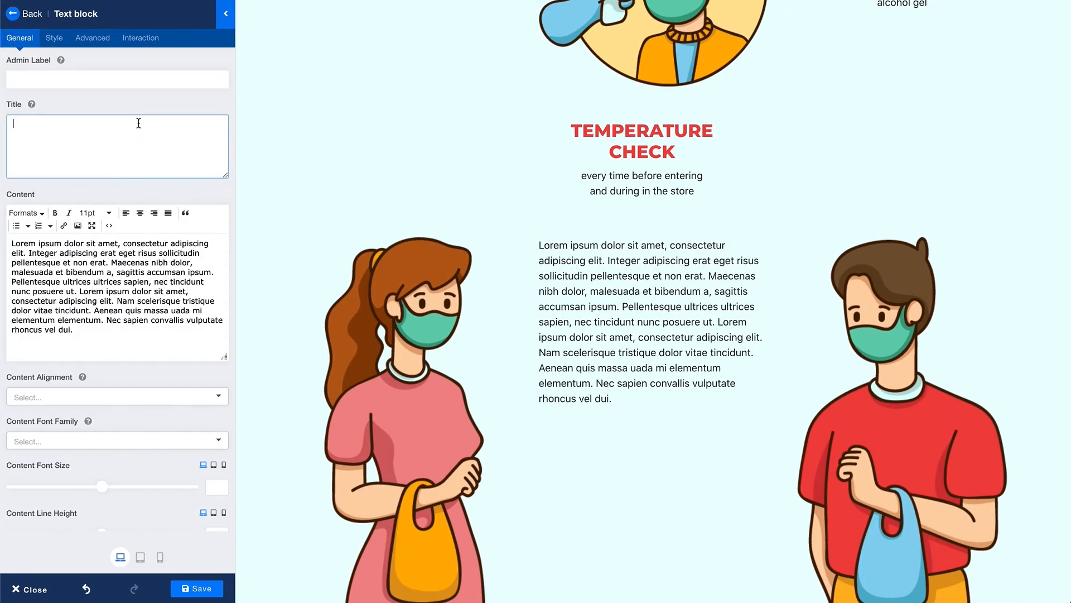
{"action": "type", "text": "Keep Social Distancing"}
Style the "Keep Social Distancing" title as Montserrat, size 46, Extra Bold, uppercase, in color #EF4341.
{"action": "left_click", "coordinate": [107, 258]}
{"action": "left_click", "coordinate": [80, 314]}
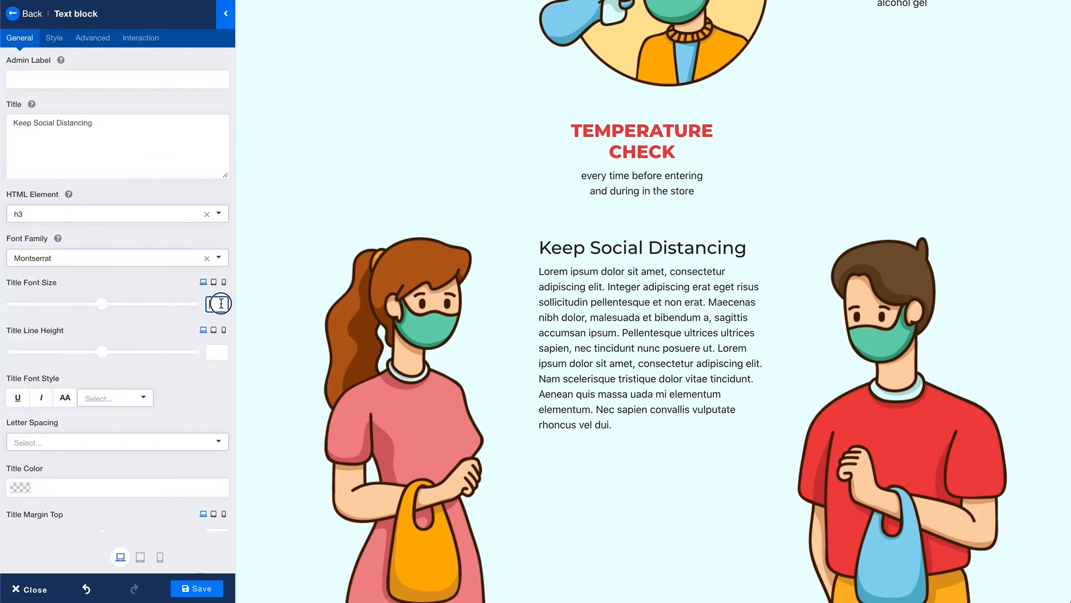
{"action": "type", "text": "46"}
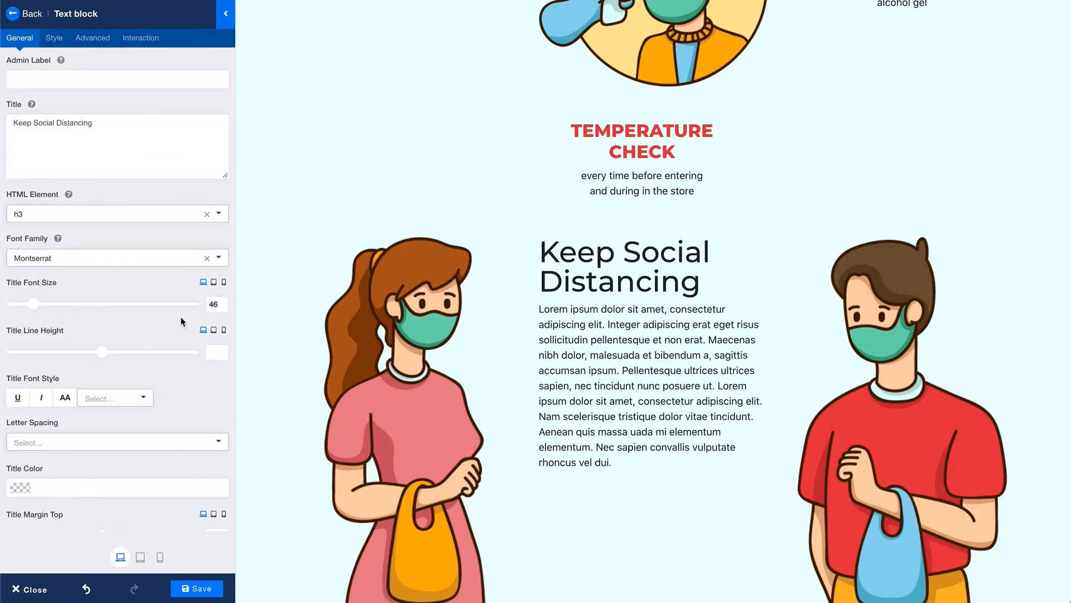
{"action": "left_click", "coordinate": [120, 398]}
{"action": "left_click", "coordinate": [115, 507]}
{"action": "scroll", "coordinate": [120, 466], "scroll_direction": "down", "scroll_amount": 1}
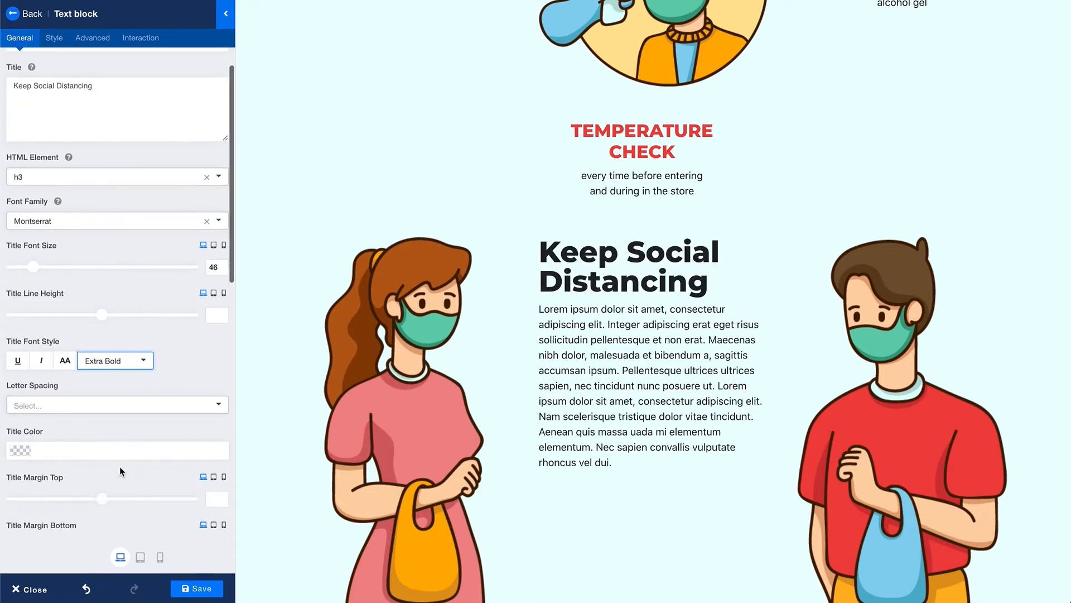
{"action": "left_click", "coordinate": [66, 357]}
{"action": "type", "text": "#EF4341"}
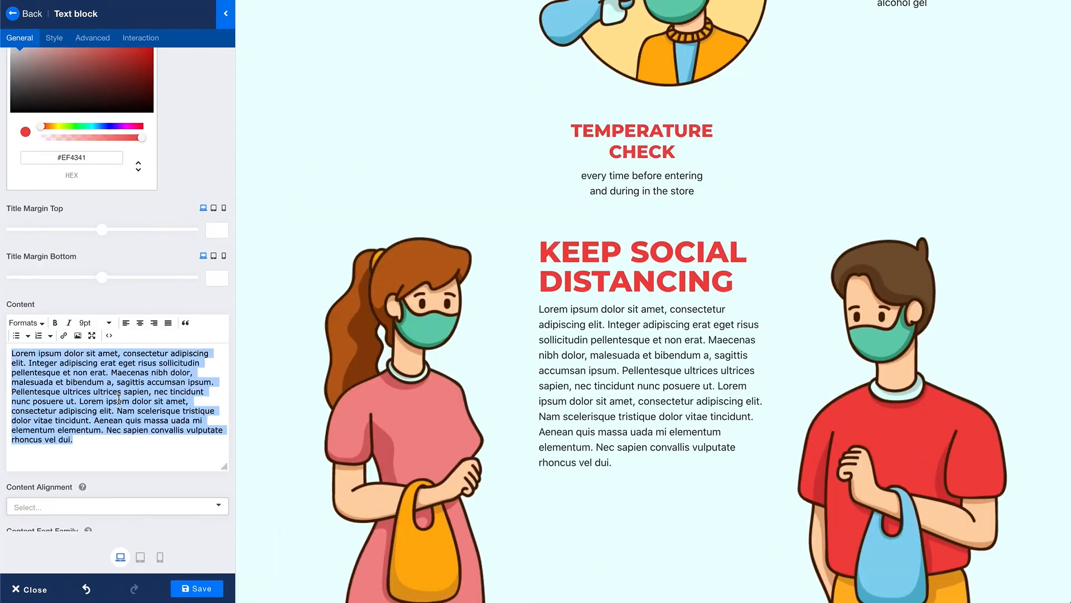
Replace the placeholder content with "with hand sanitizer or alcohol gel", broken after "or", and center-align it.
{"action": "type", "text": "with hand sanitizer or alcohol gel"}
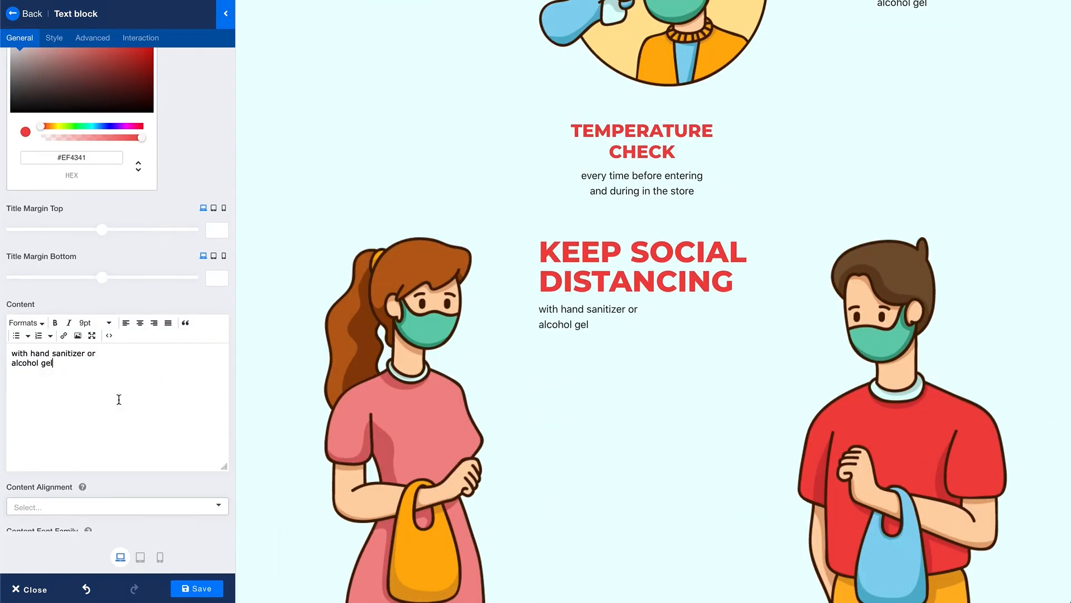
{"action": "scroll", "coordinate": [119, 399], "scroll_direction": "down", "scroll_amount": 2}
{"action": "left_click", "coordinate": [92, 438]}
{"action": "left_click", "coordinate": [82, 478]}
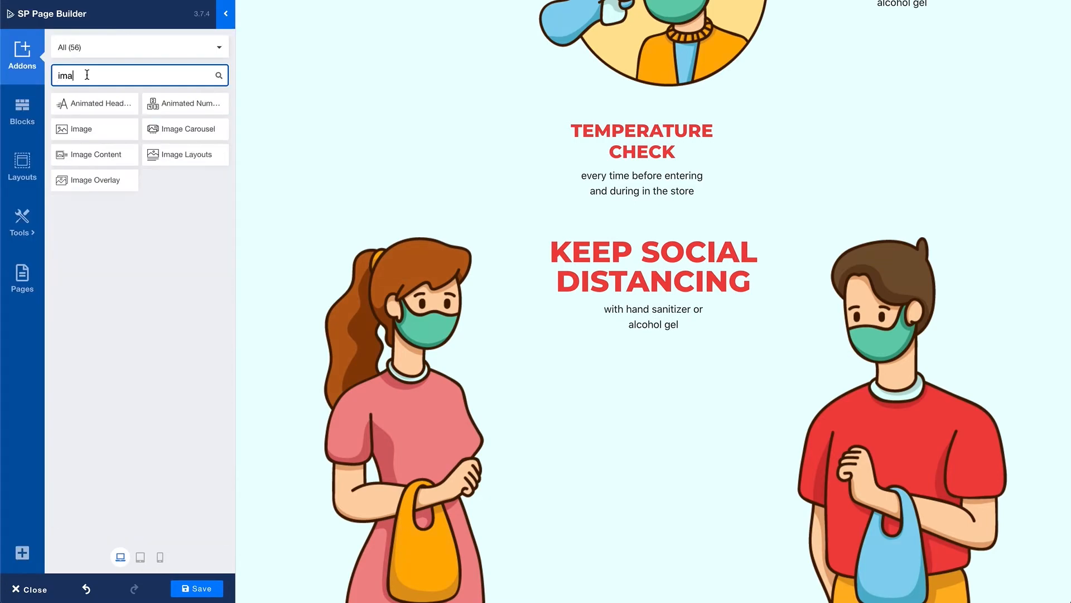
Add an Image addon below the "Keep Social Distancing" text block and set its picture to arrow.png.
{"action": "left_click_drag", "start_coordinate": [81, 129], "coordinate": [630, 342]}
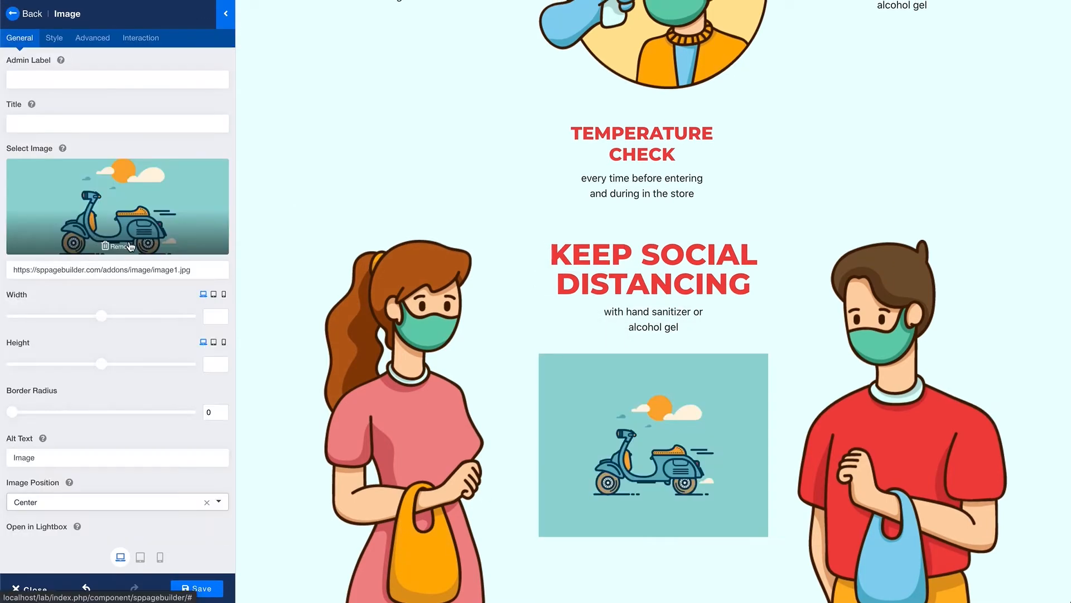
{"action": "left_click", "coordinate": [131, 246]}
{"action": "left_click", "coordinate": [135, 208]}
{"action": "left_click", "coordinate": [383, 124]}
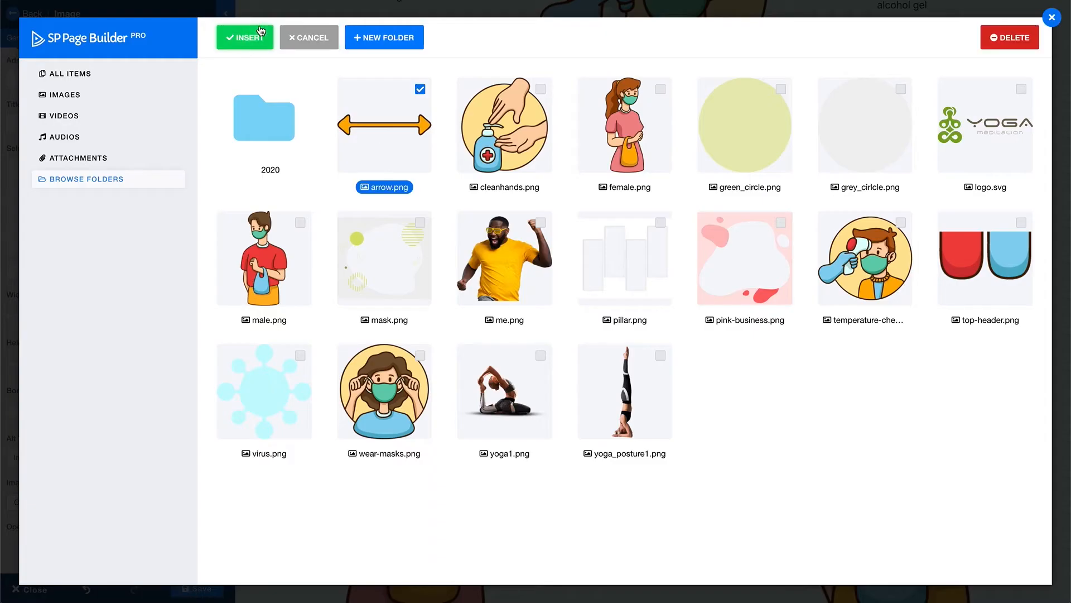
{"action": "left_click", "coordinate": [249, 34]}
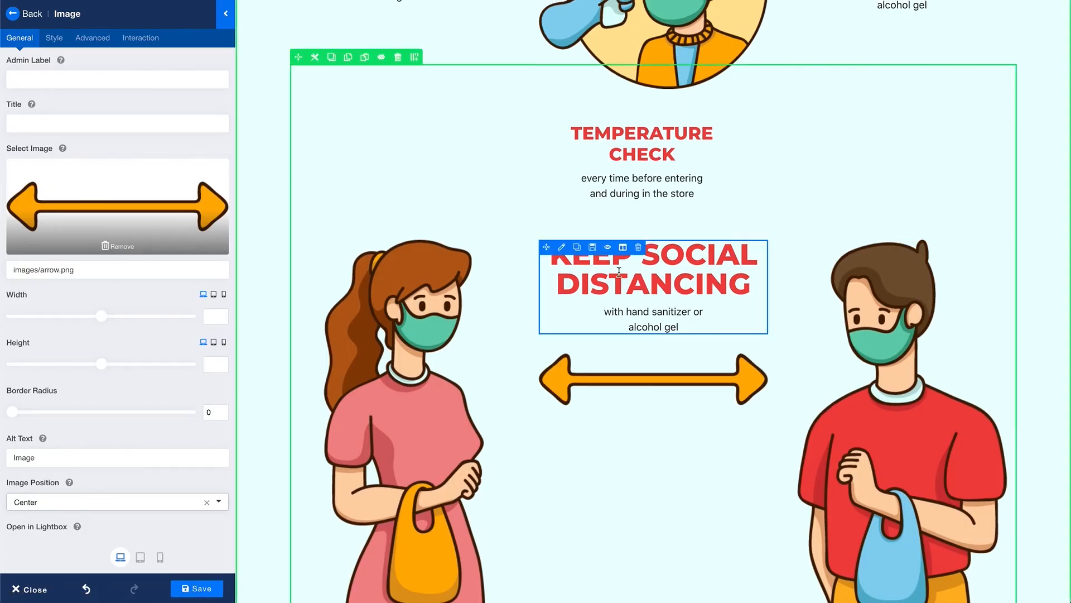
Duplicate the "Keep Social Distancing" text block below the arrow image and retitle the copy "2 Meter".
{"action": "left_click", "coordinate": [577, 246]}
{"action": "left_click_drag", "start_coordinate": [547, 426], "coordinate": [572, 314]}
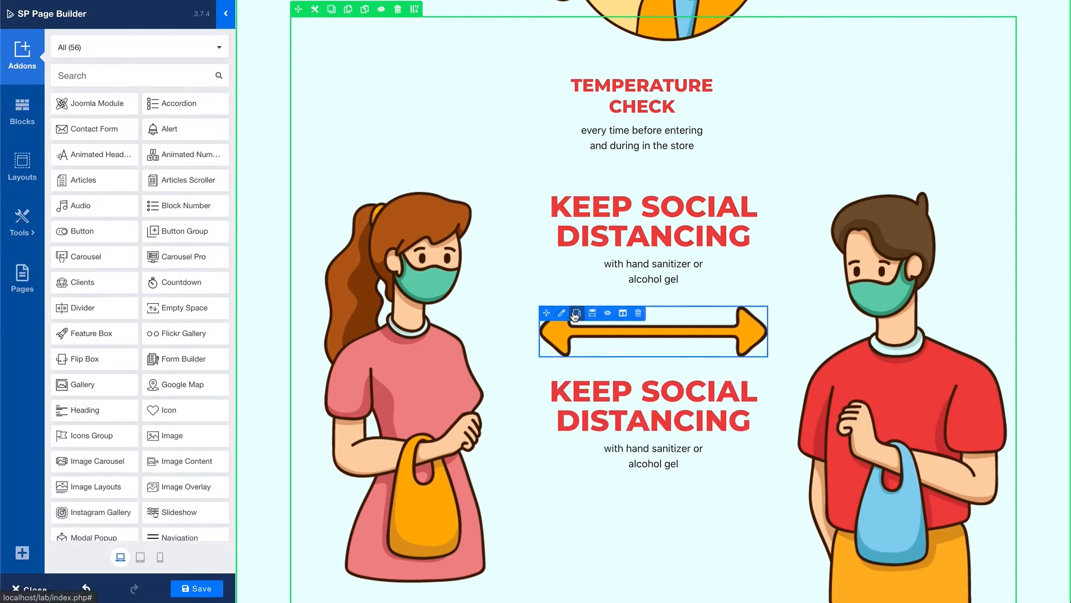
{"action": "left_click", "coordinate": [562, 383]}
{"action": "triple_click", "coordinate": [93, 138]}
{"action": "type", "text": "2 Meter"}
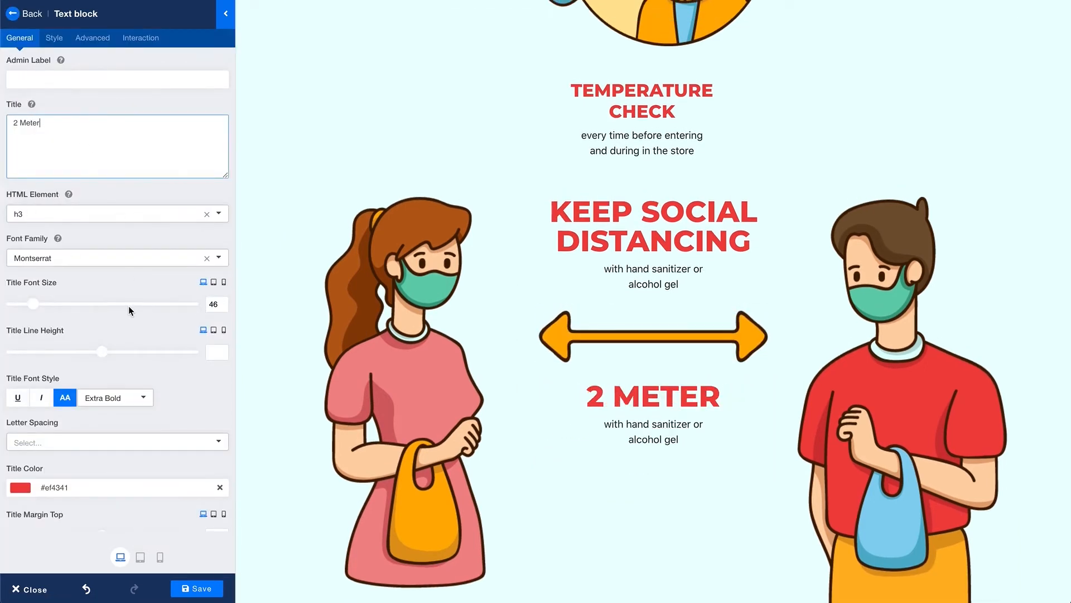
Set the "2 Meter" title's font size to 44 and clear that block's content text.
{"action": "scroll", "coordinate": [177, 403], "scroll_direction": "down", "scroll_amount": 3}
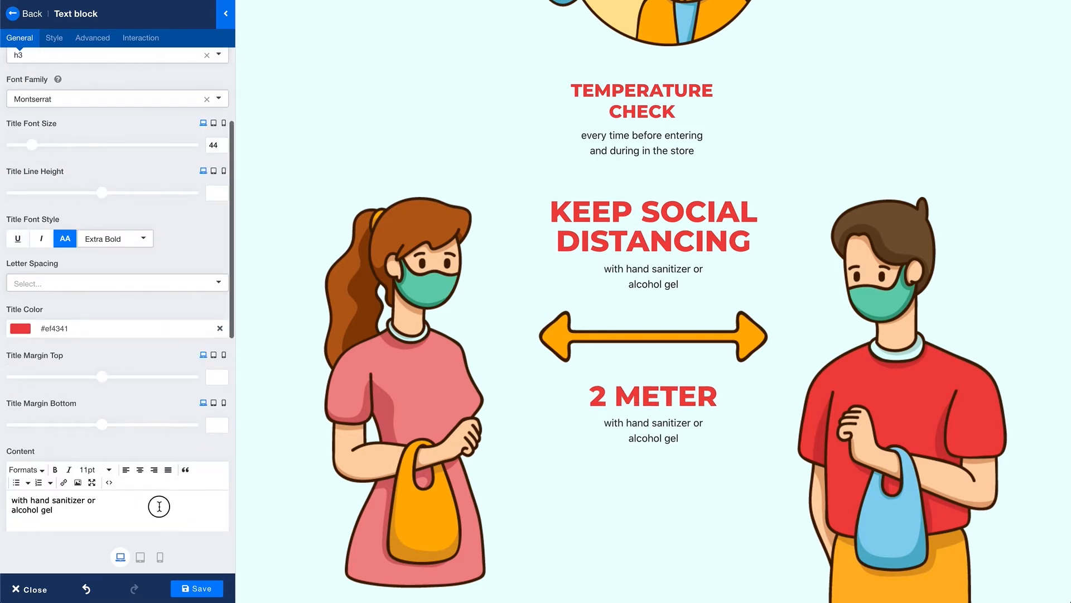
{"action": "key", "text": "BackSpace"}
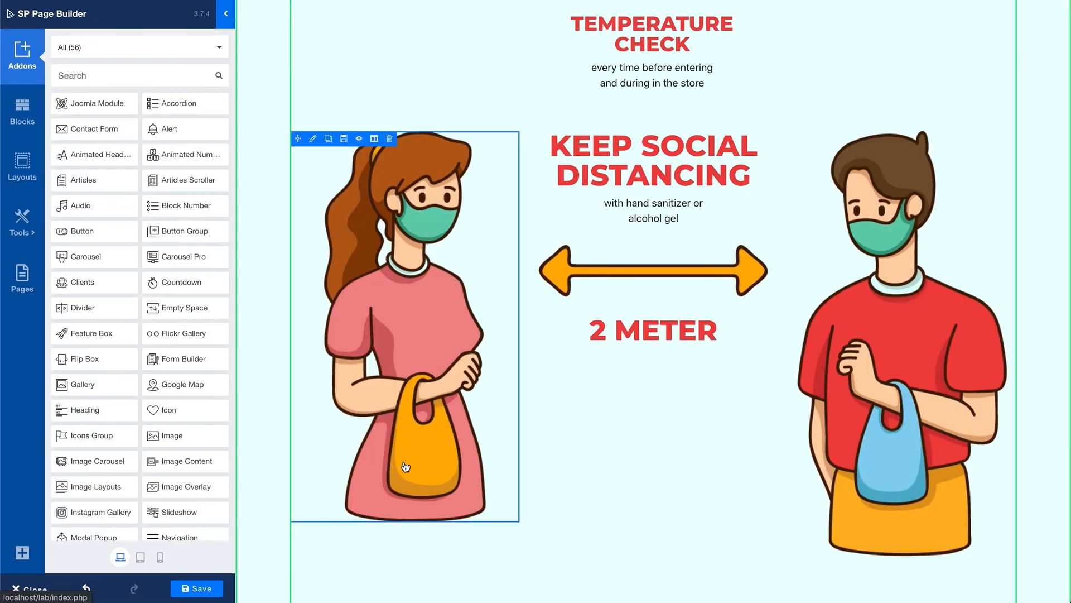
Enable vertical alignment for the inner row holding the social distancing illustrations.
{"action": "scroll", "coordinate": [406, 469], "scroll_direction": "up", "scroll_amount": 6}
{"action": "left_click", "coordinate": [315, 289]}
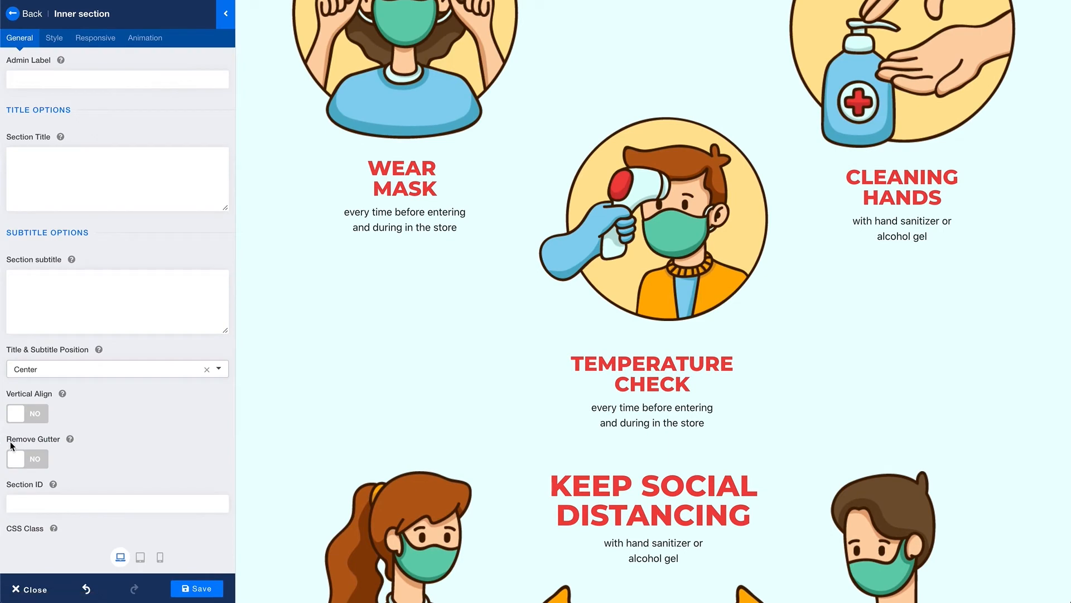
{"action": "left_click", "coordinate": [39, 413]}
Add a Heading addon to the empty full-width row below the illustrations, titled "Stay Safe and Healthy".
{"action": "scroll", "coordinate": [373, 396], "scroll_direction": "down", "scroll_amount": 8}
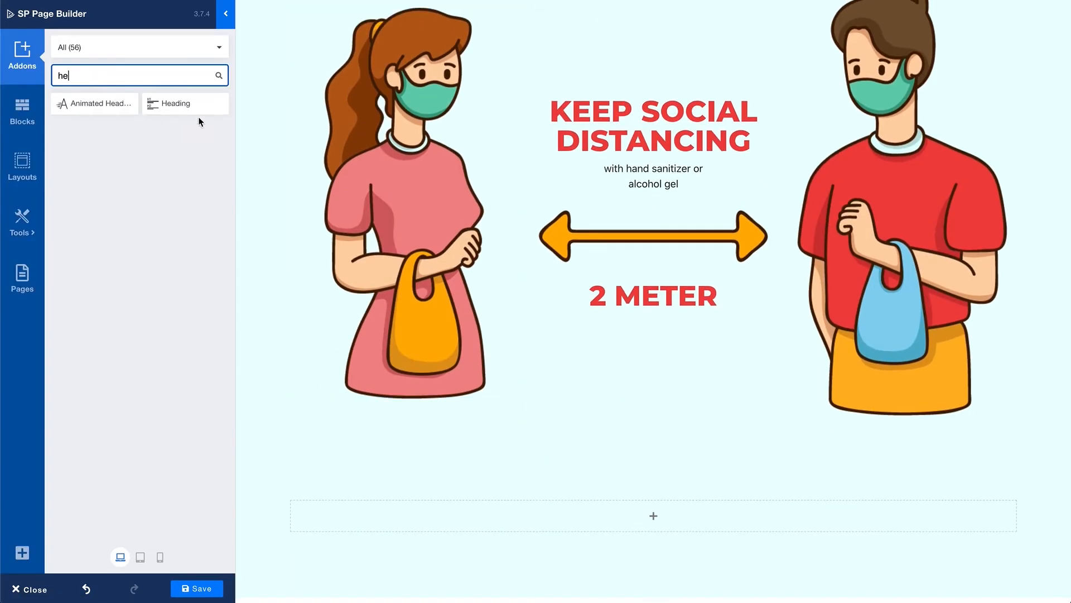
{"action": "left_click_drag", "start_coordinate": [184, 104], "coordinate": [368, 512]}
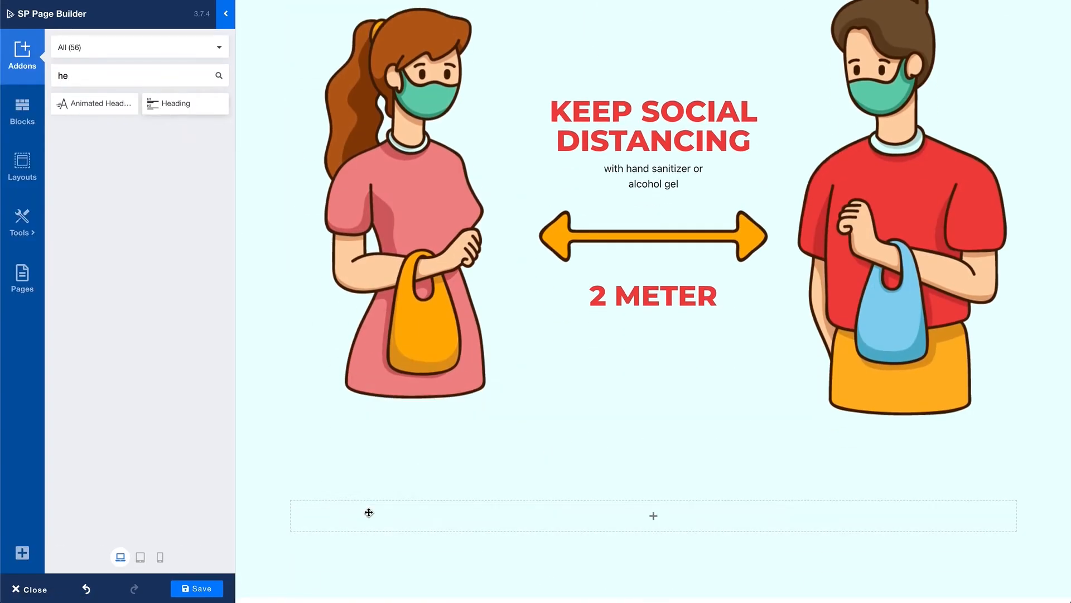
{"action": "left_click_drag", "start_coordinate": [94, 129], "coordinate": [2, 113]}
{"action": "type", "text": "Stay Safe  and Healthy"}
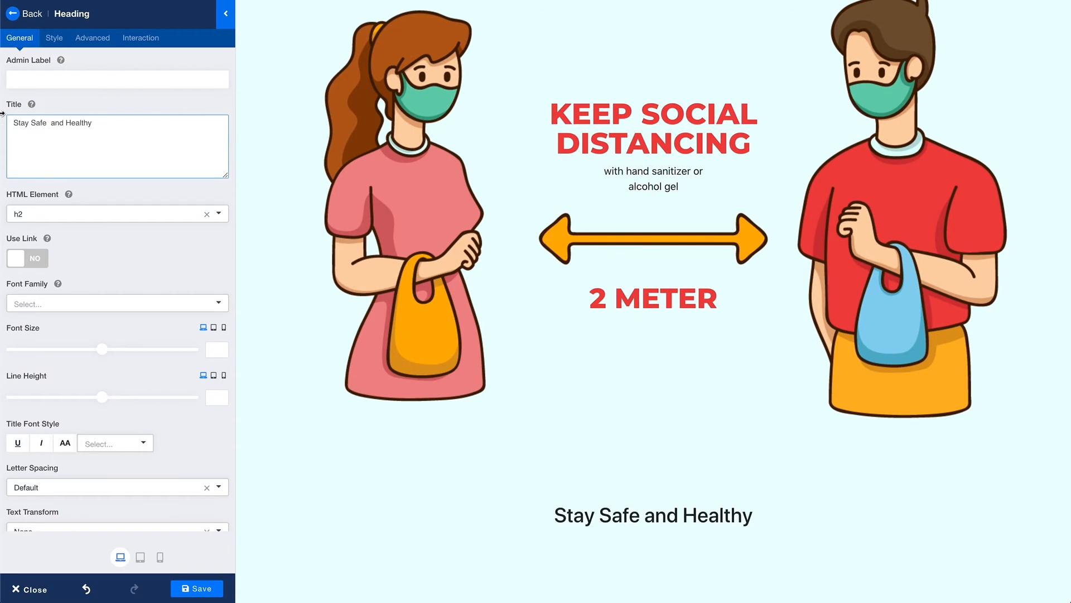
Set the "Stay Safe and Healthy" heading to Montserrat at size 79 and open its font weight choices.
{"action": "scroll", "coordinate": [455, 514], "scroll_direction": "up", "scroll_amount": 1}
{"action": "left_click", "coordinate": [314, 514]}
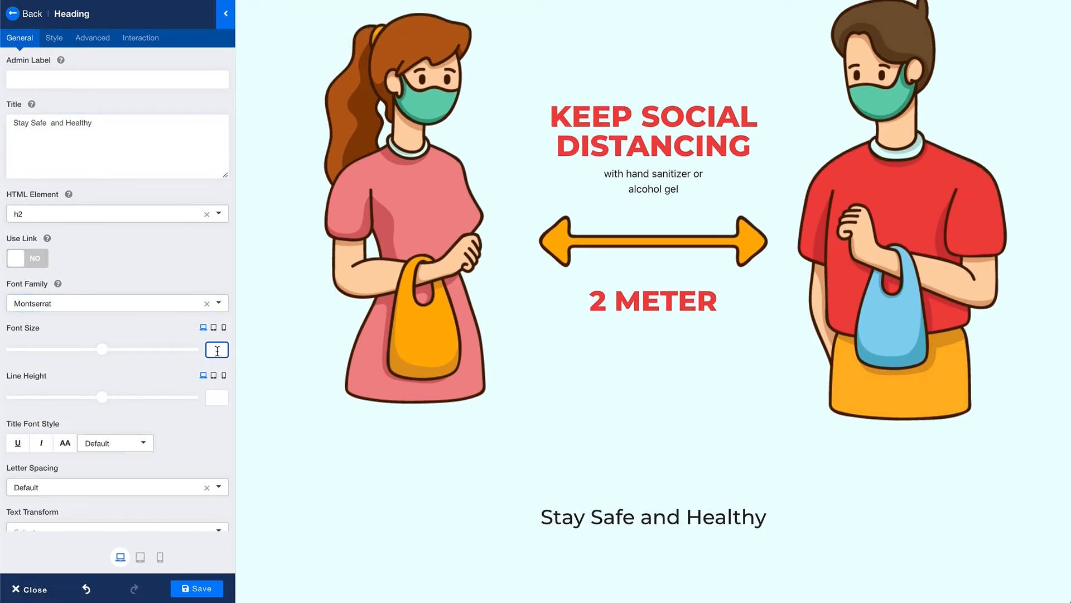
{"action": "type", "text": "70"}
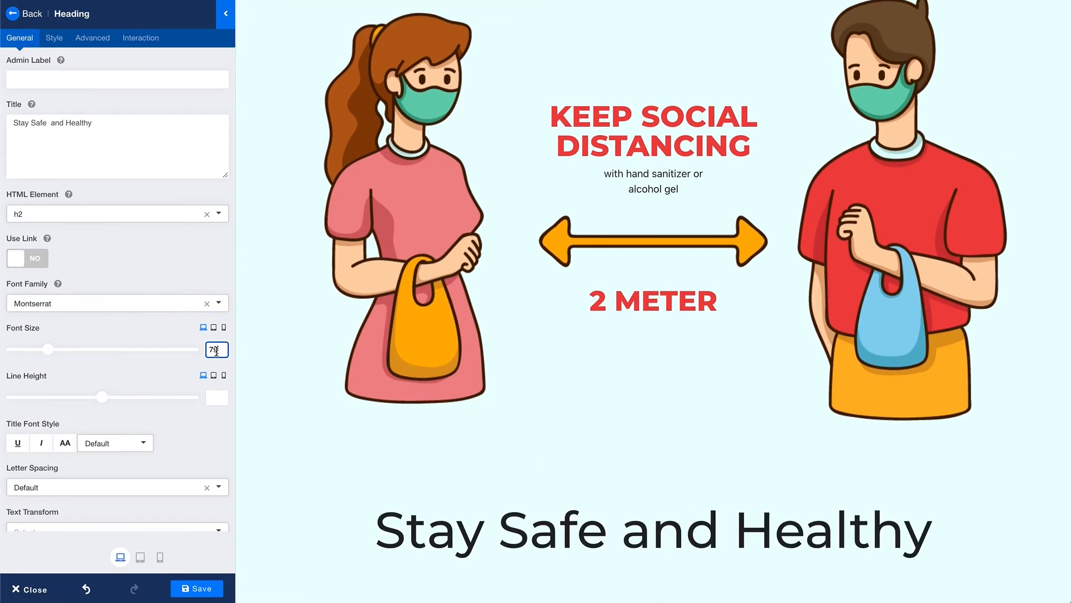
{"action": "scroll", "coordinate": [77, 446], "scroll_direction": "down", "scroll_amount": 1}
{"action": "left_click", "coordinate": [102, 421]}
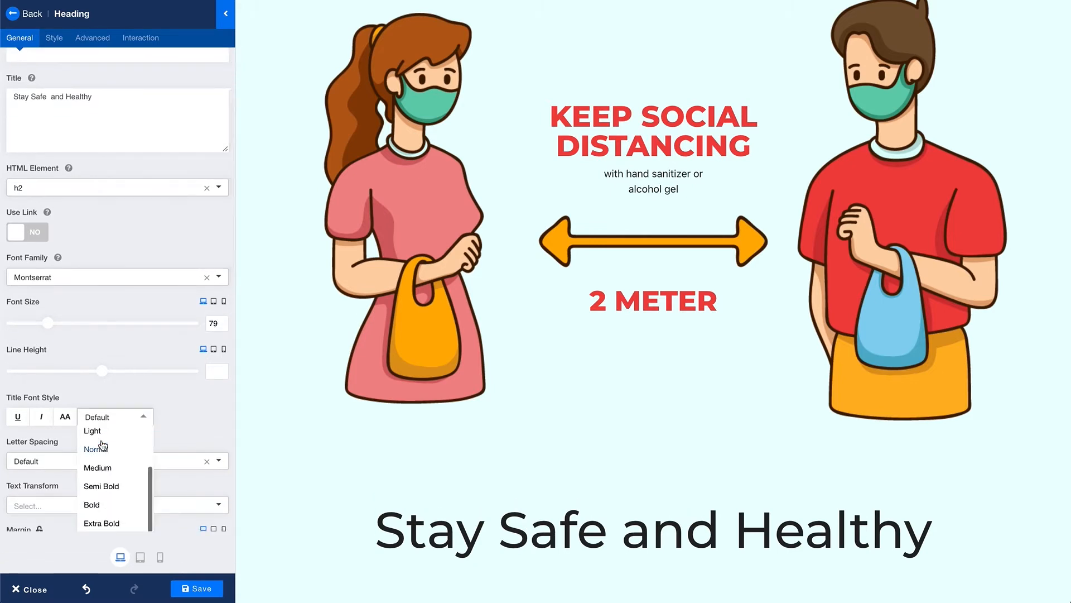